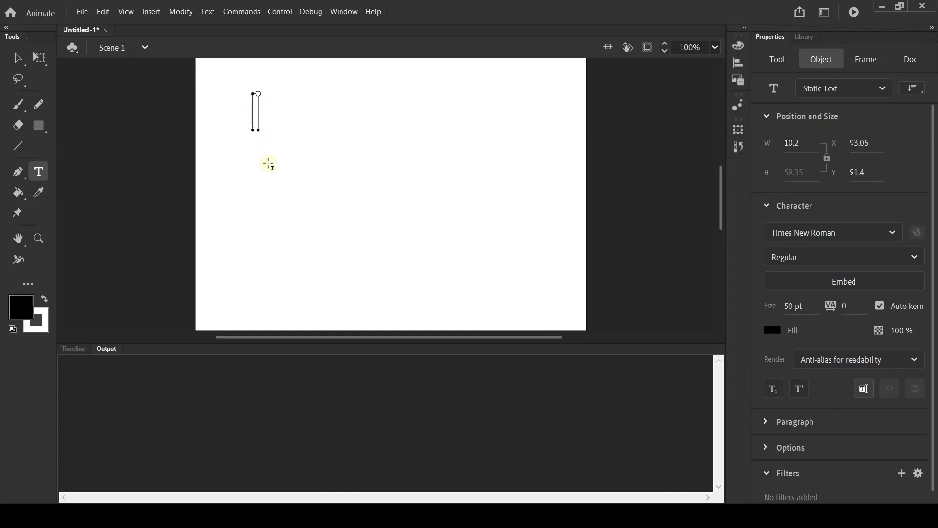
text(1234567890)
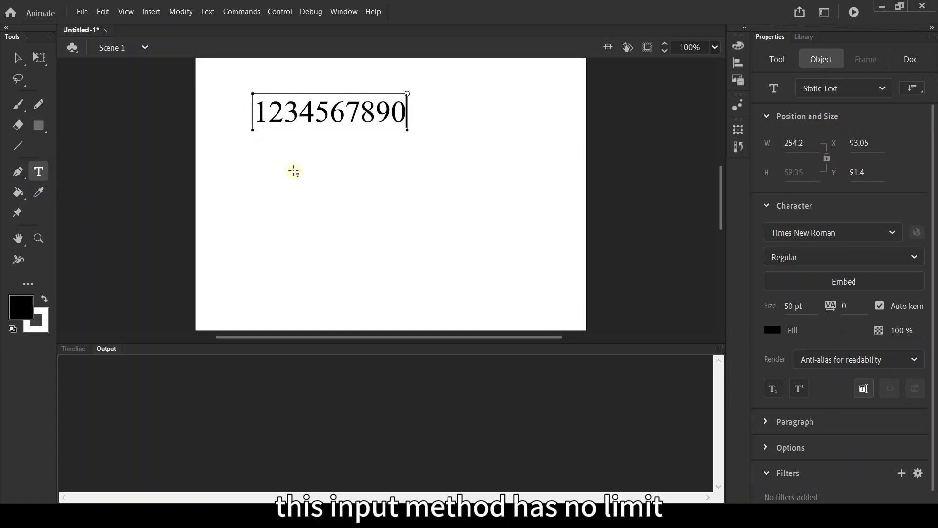
click(451, 181)
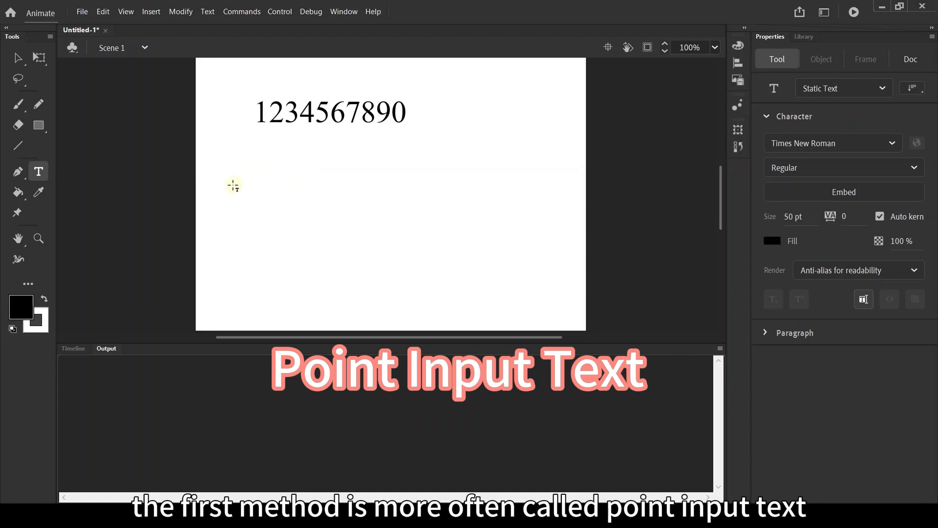
drag(234, 184, 304, 193)
drag(322, 243, 533, 308)
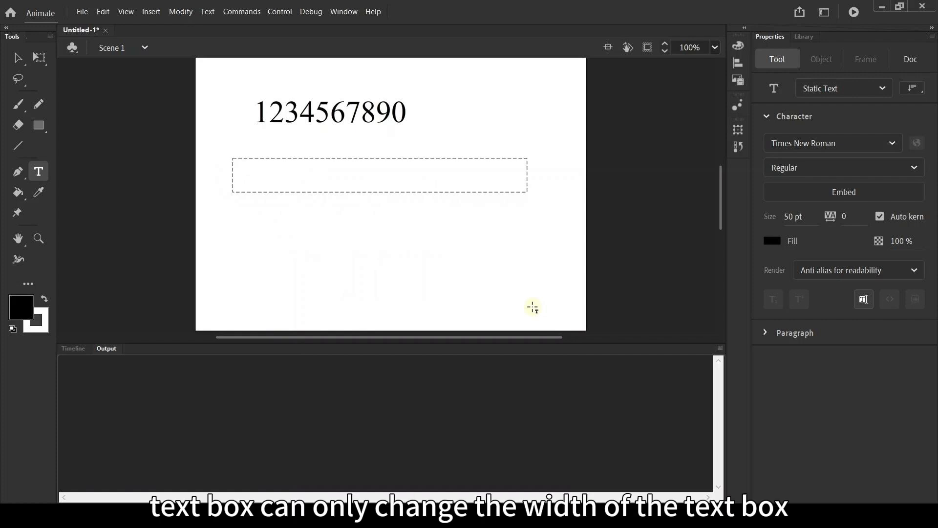
drag(532, 308, 343, 249)
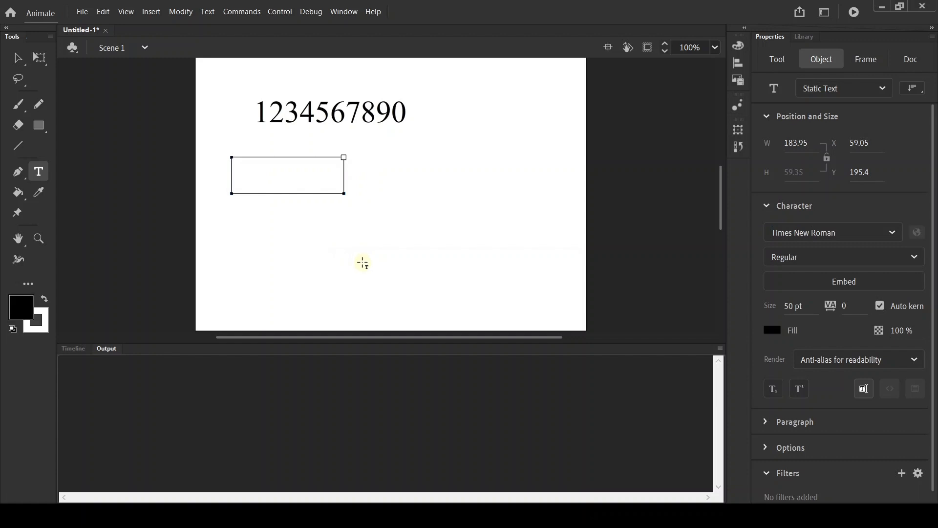
text(1234)
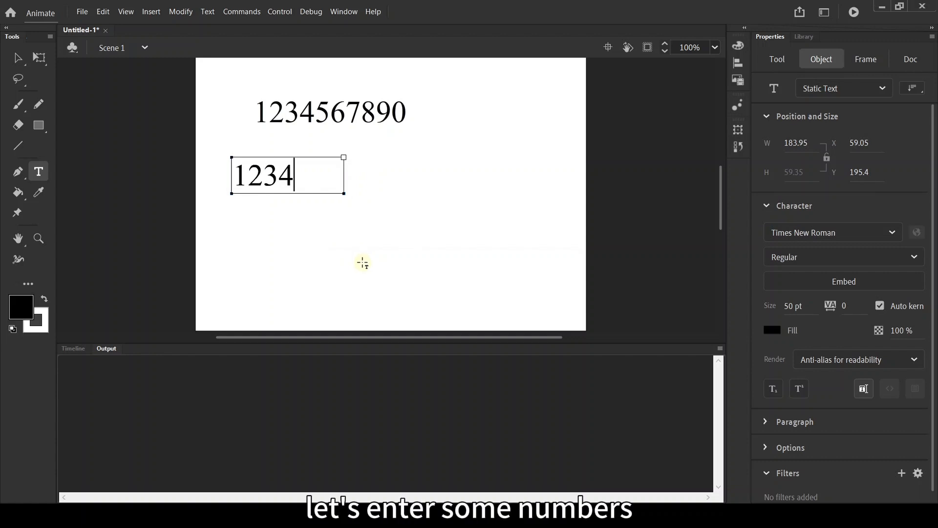
text(567890)
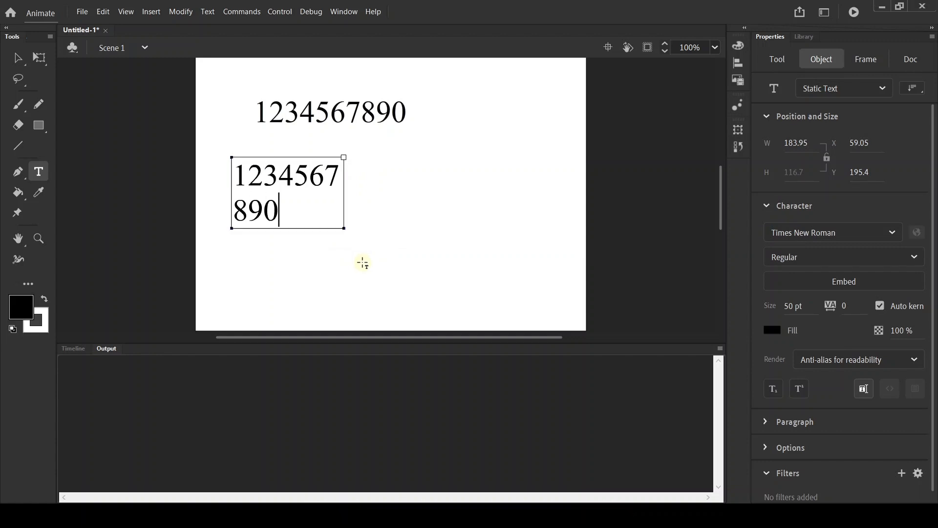
key(Escape)
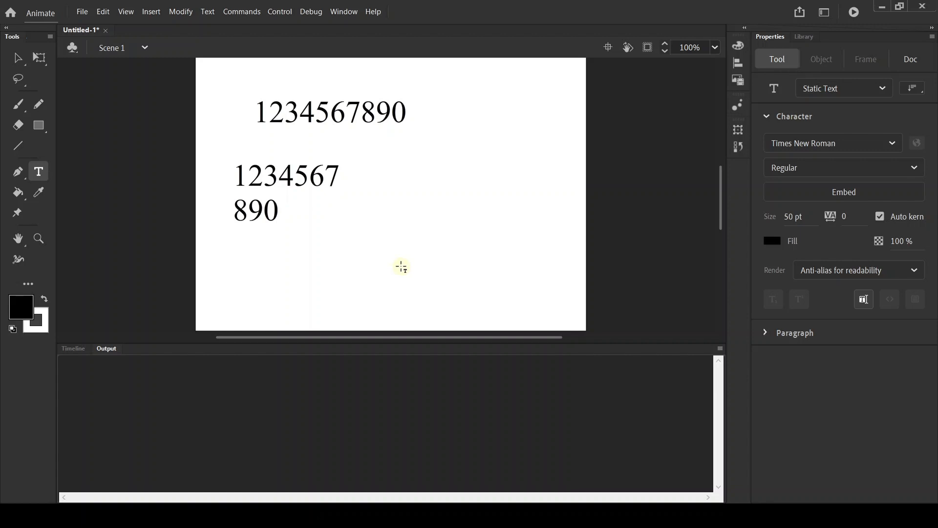
Step: Select the wrapped text box and set its font size to 50 pt
click(18, 57)
click(259, 172)
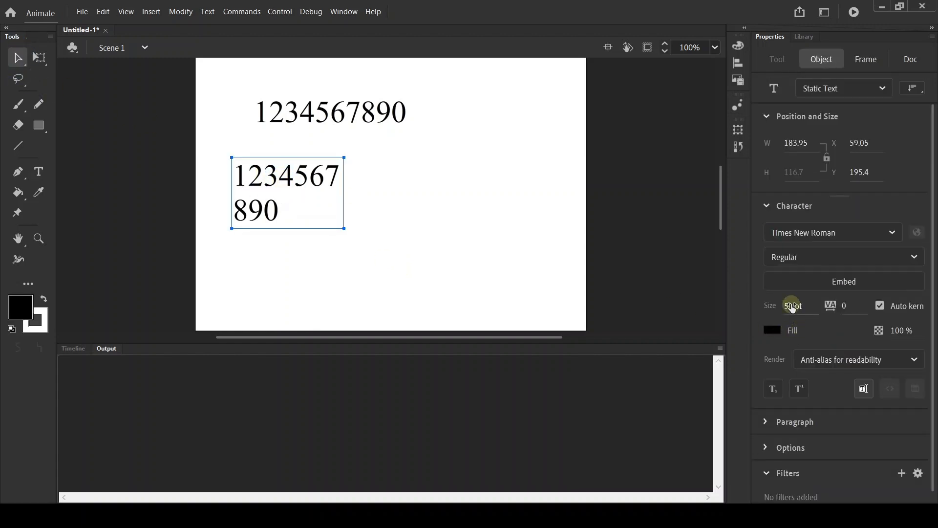
drag(793, 306, 816, 306)
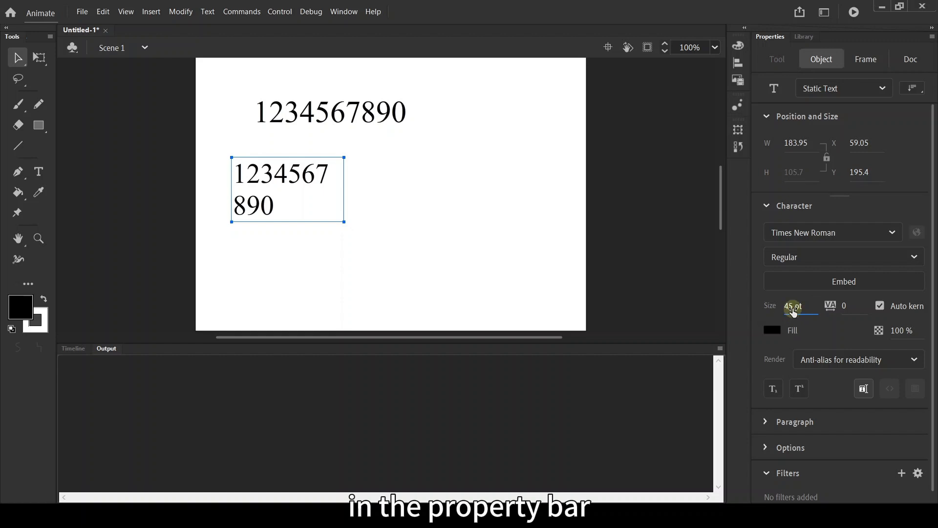
click(792, 307)
text(50)
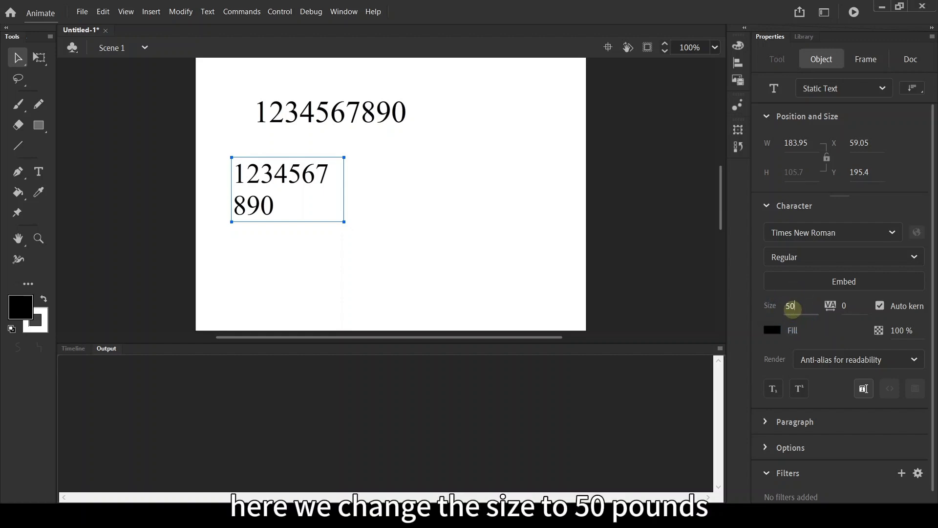
key(Return)
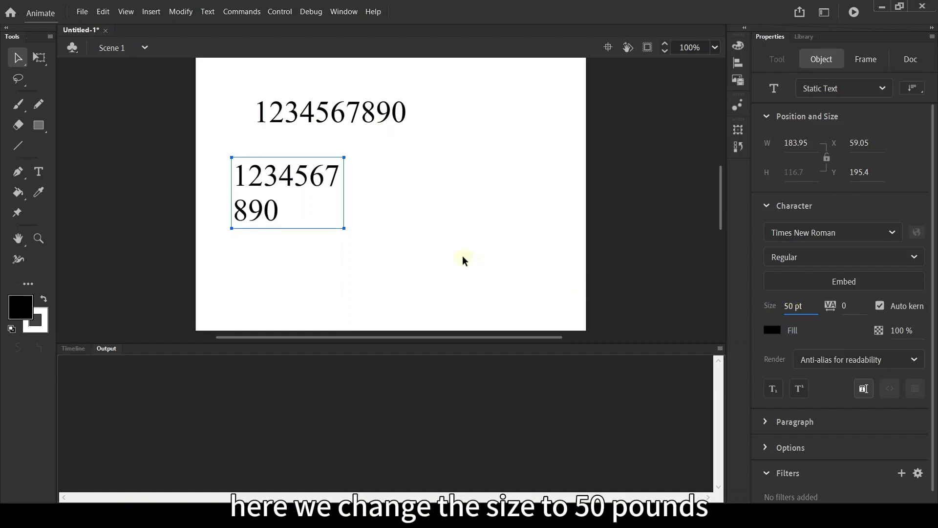
Step: Select both text objects and set their font size to 53 pt
click(391, 243)
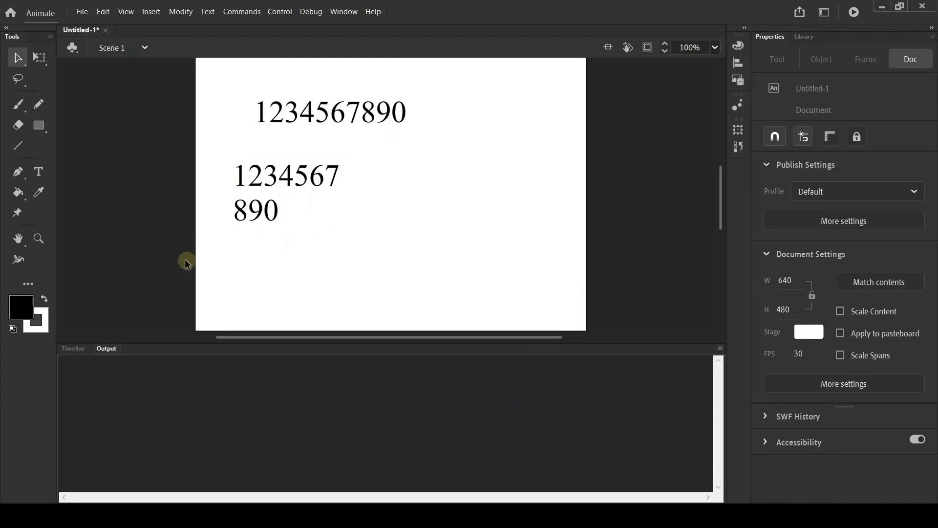
drag(185, 260, 475, 79)
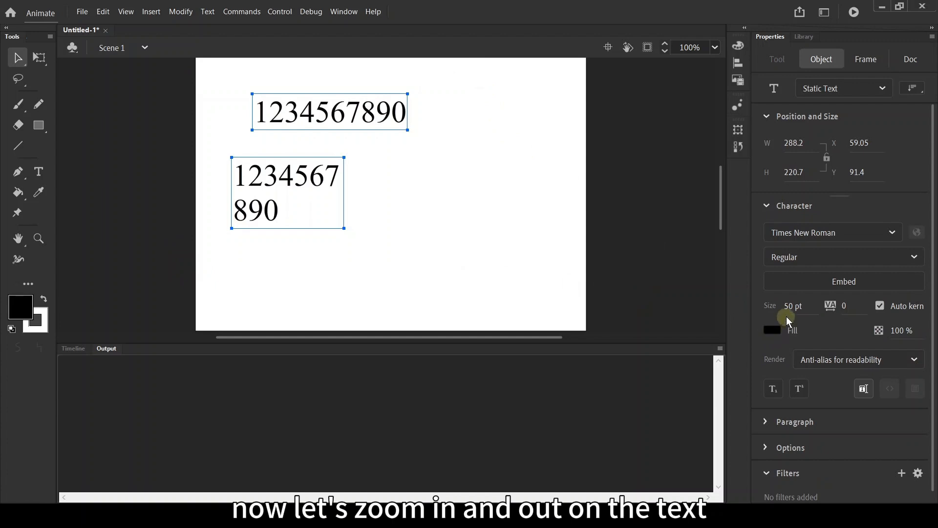
drag(788, 307, 839, 312)
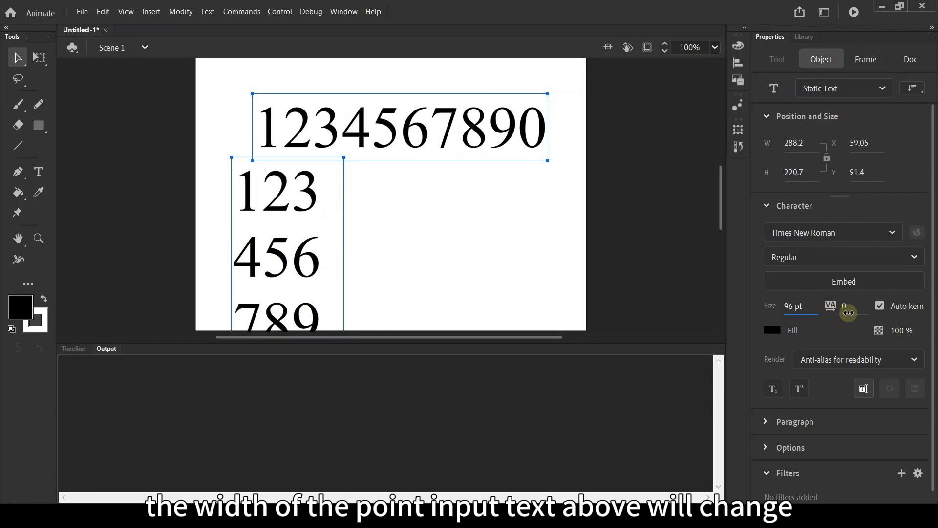
mouse_move(819, 308)
mouse_down()
mouse_move(783, 313)
mouse_move(865, 312)
mouse_move(833, 309)
mouse_up()
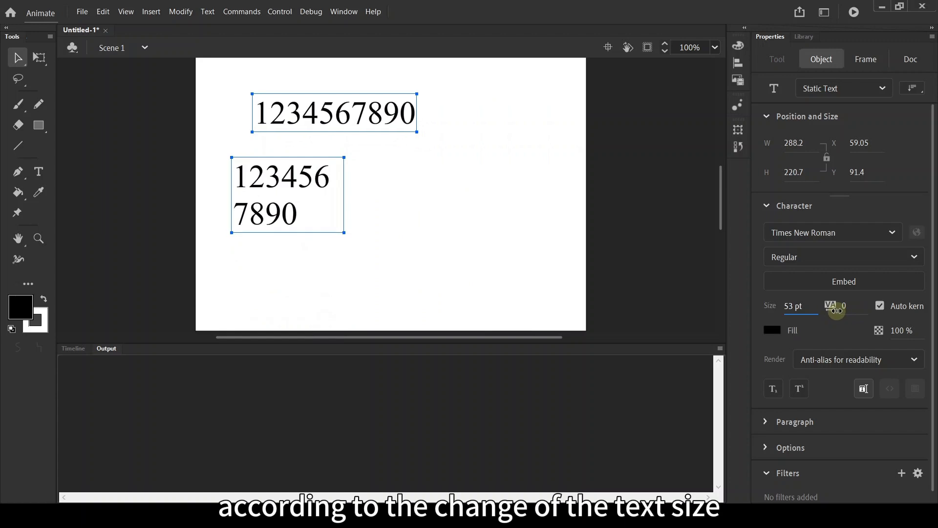
Step: Delete the wrapped paragraph text box
click(459, 259)
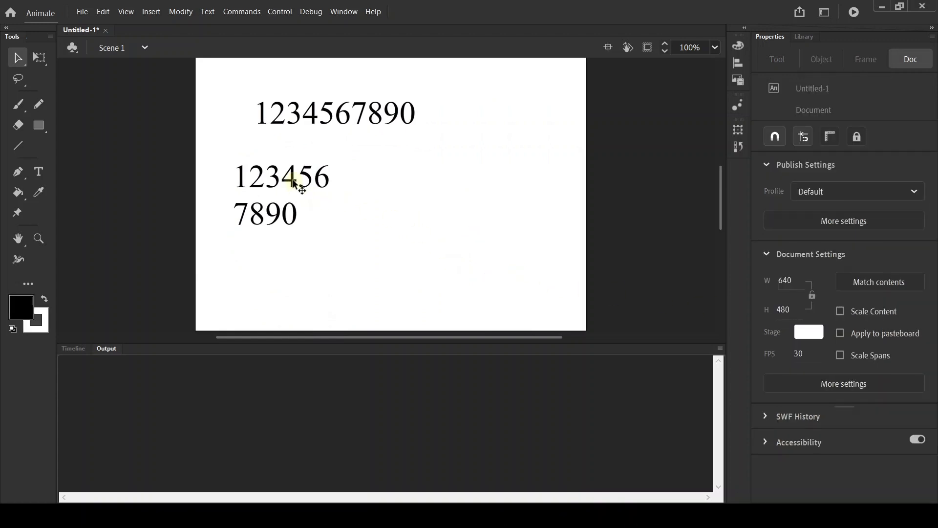
click(337, 202)
key(Delete)
Step: Move the remaining line of digits down toward the middle of the stage
drag(352, 121, 379, 185)
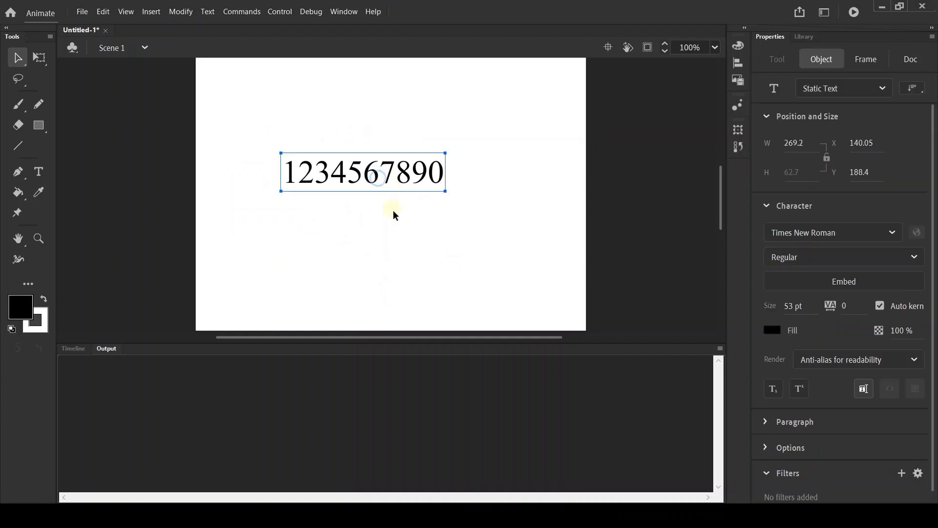
click(404, 197)
click(410, 185)
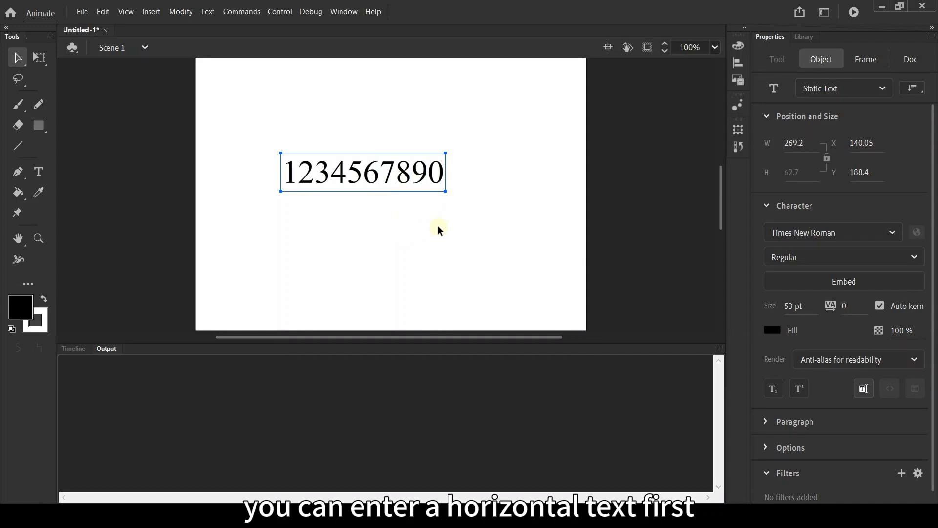
Step: Set the text orientation to Vertical and move the digit column up and left
click(918, 89)
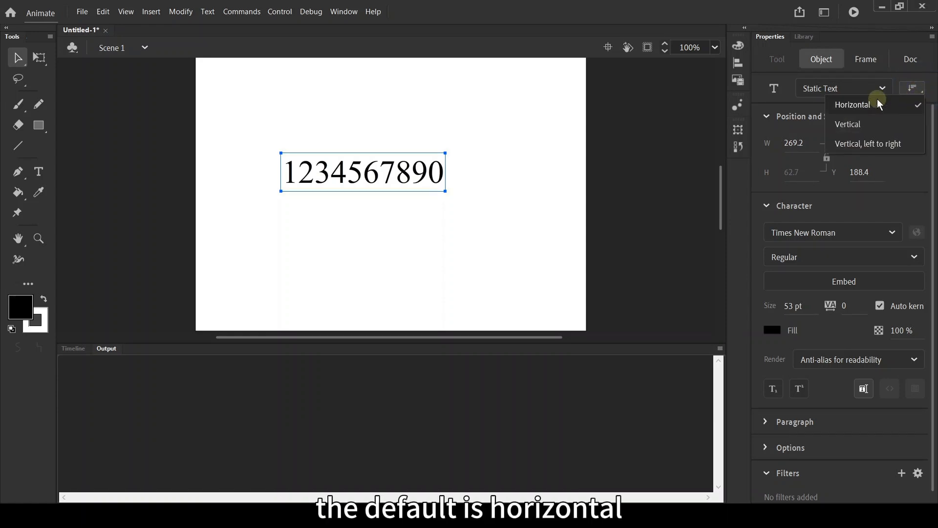
click(898, 123)
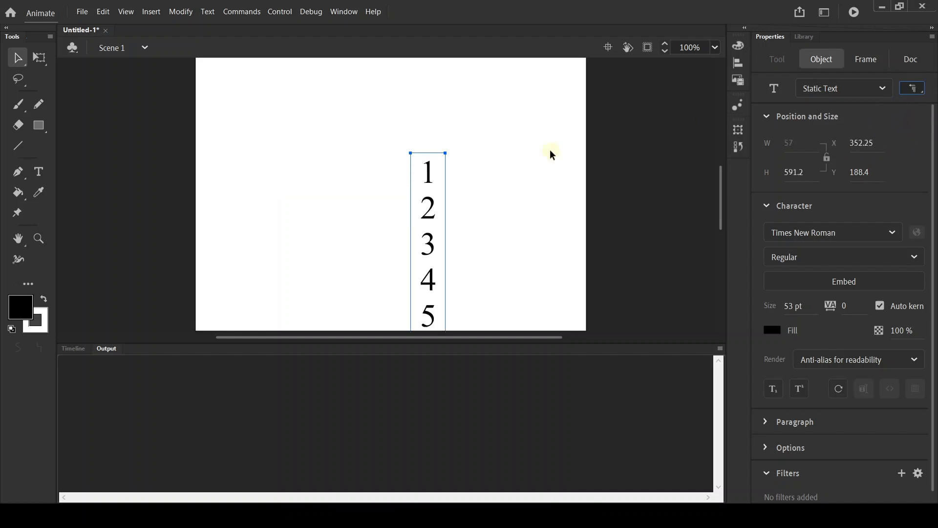
drag(434, 181, 366, 158)
Step: Switch the text orientation to Vertical, left to right
click(913, 89)
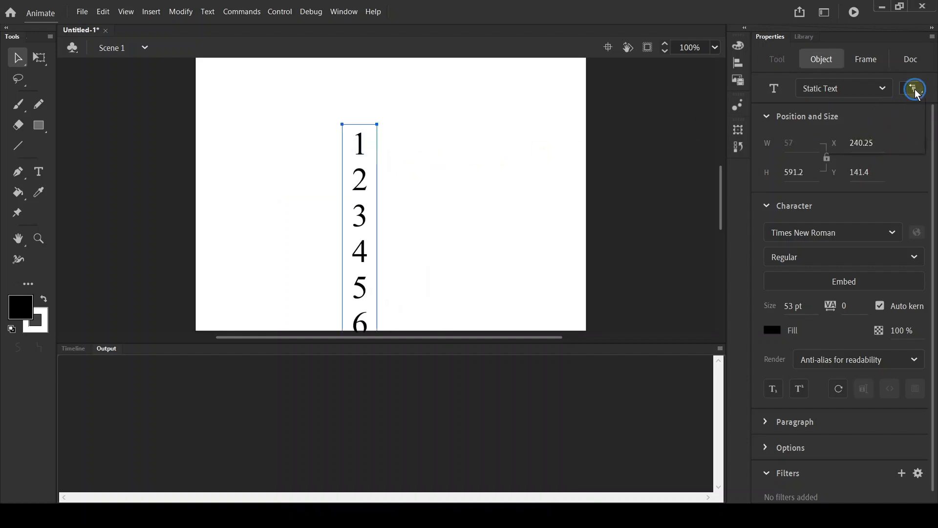
click(894, 143)
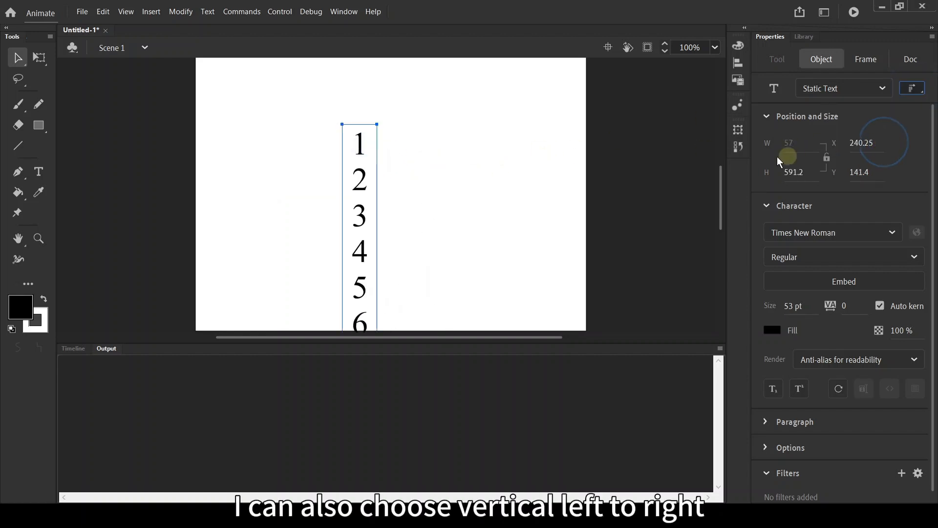
Step: Set the text orientation back to Horizontal
click(913, 88)
click(855, 103)
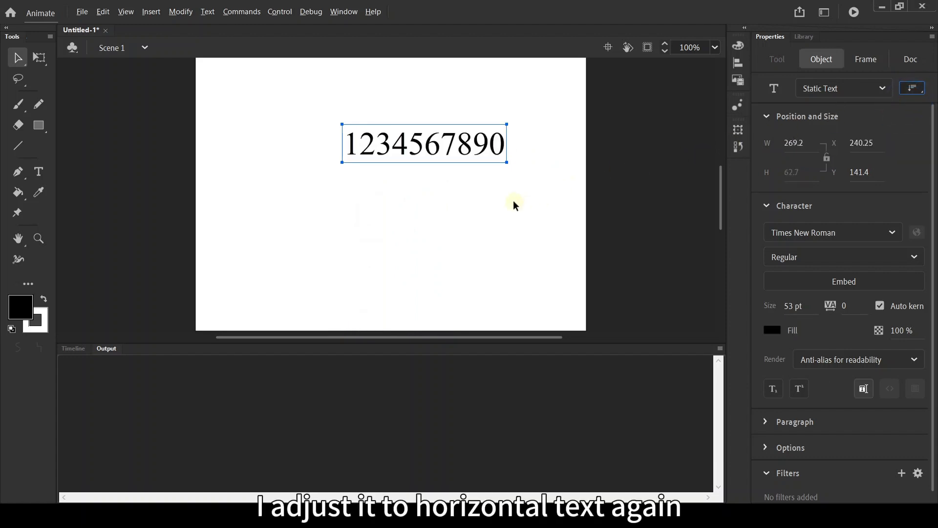
Step: Keep the text type as Static Text, preview the movie in a test window, and close it
click(882, 88)
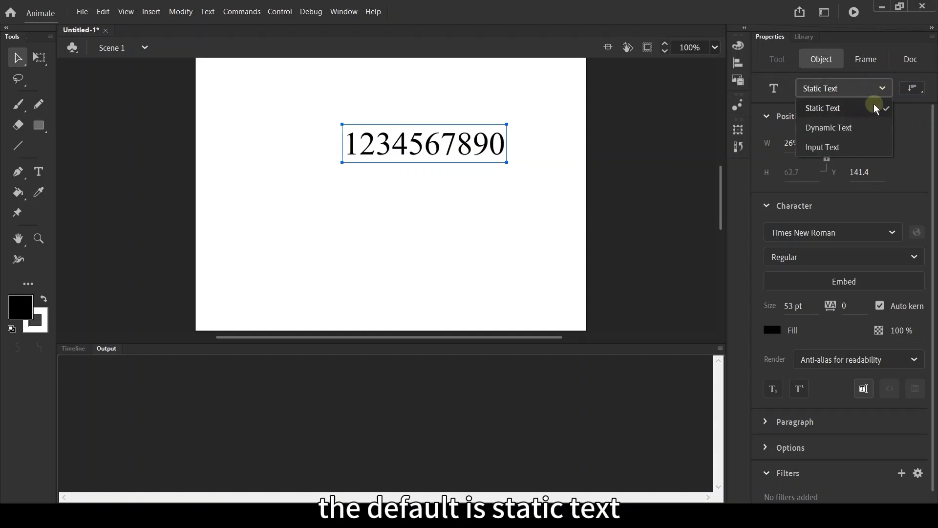
click(870, 104)
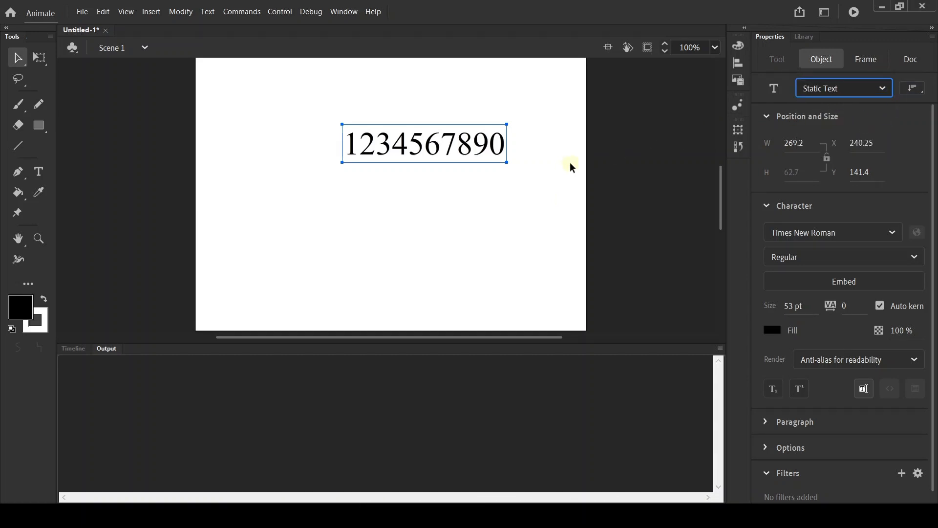
key(ctrl+Return)
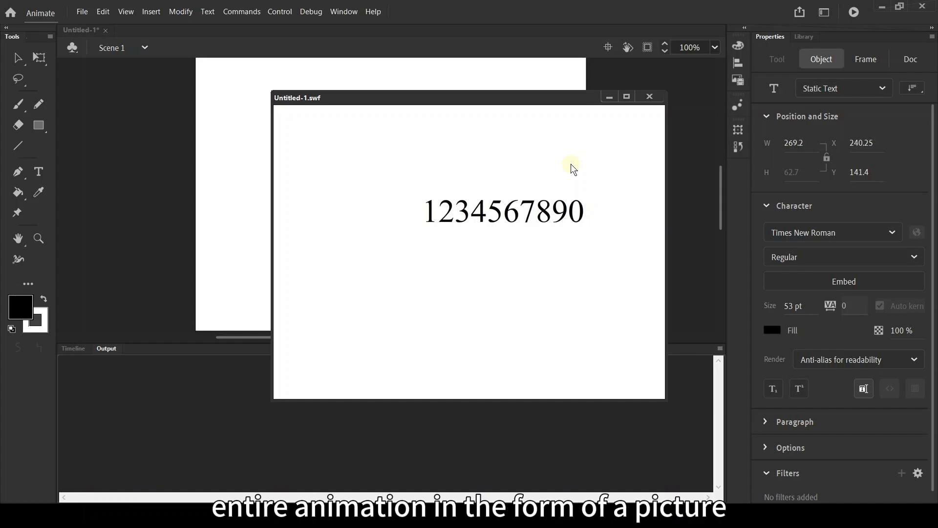
click(650, 96)
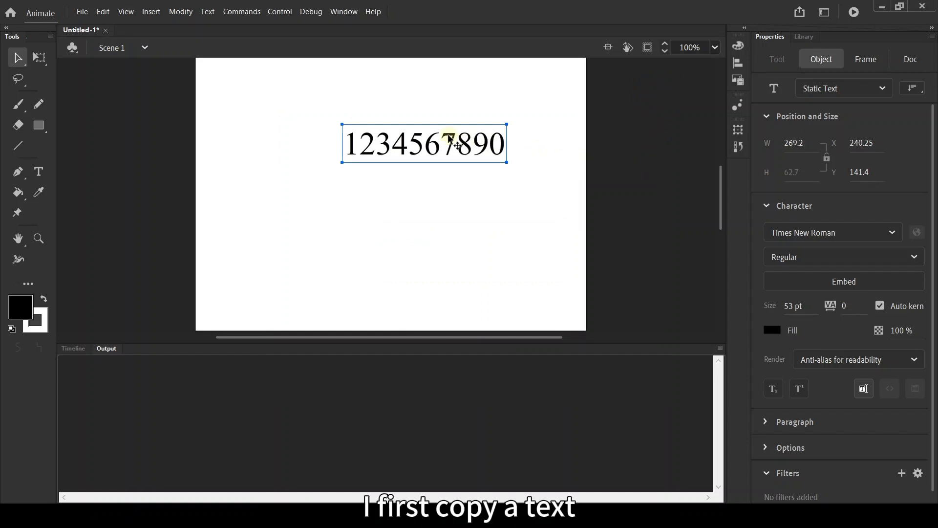
Step: Duplicate the line of digits directly below and set the copy's type to Dynamic Text
drag(451, 142, 450, 192)
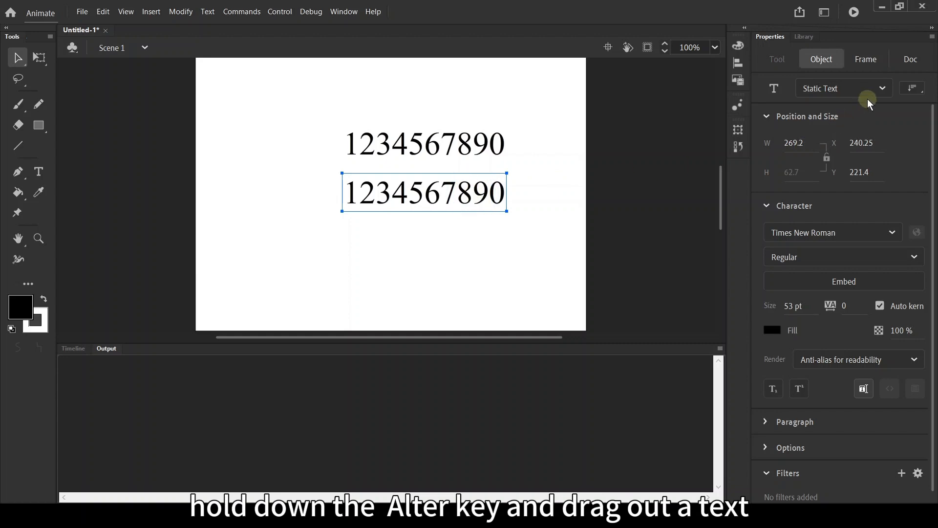
click(882, 89)
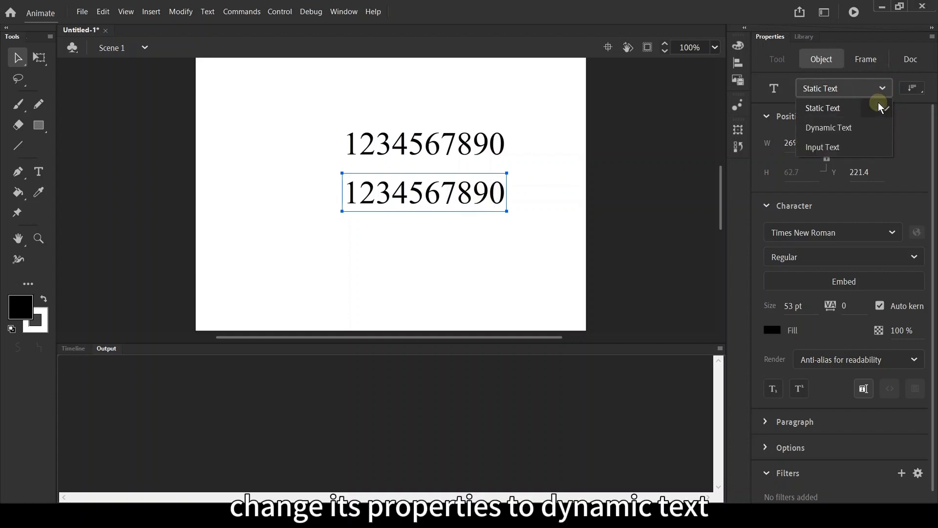
click(863, 127)
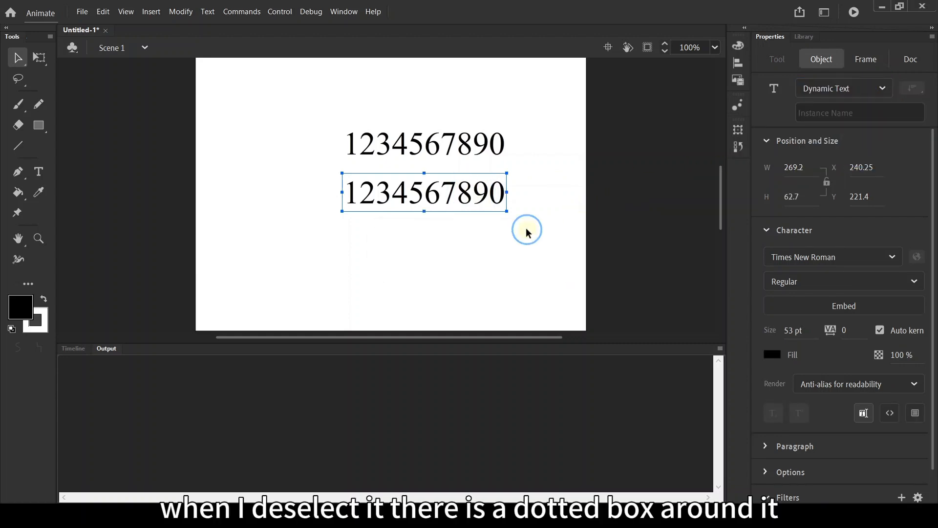
click(523, 229)
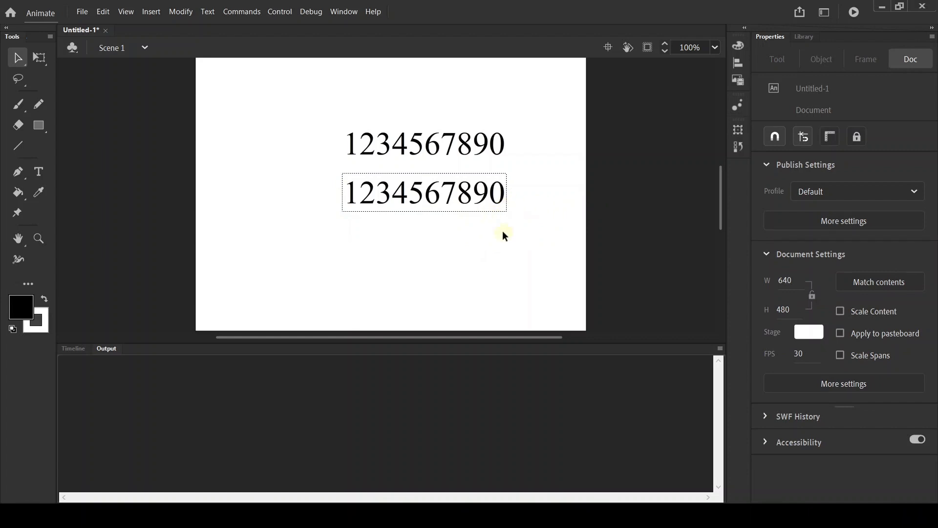
Step: Duplicate the dynamic text line below it and set the new copy's type to Input Text
drag(310, 251, 611, 58)
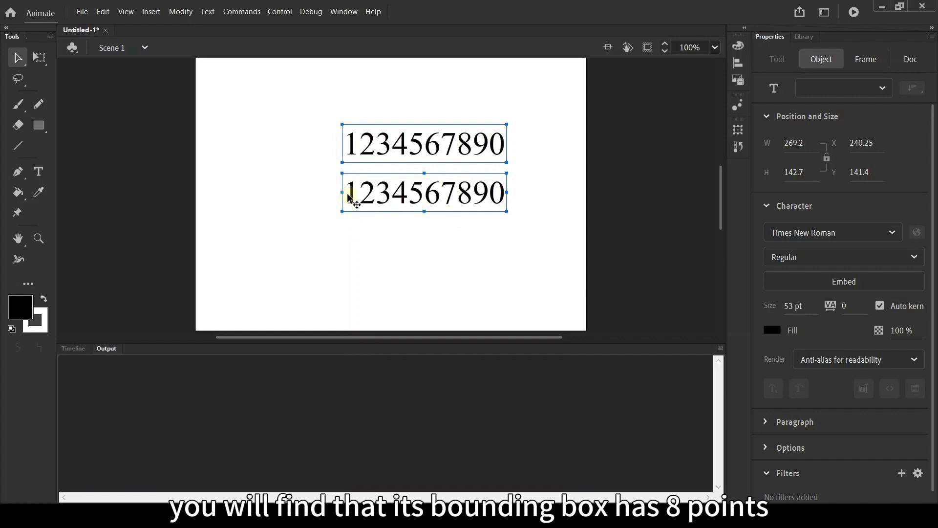
click(515, 265)
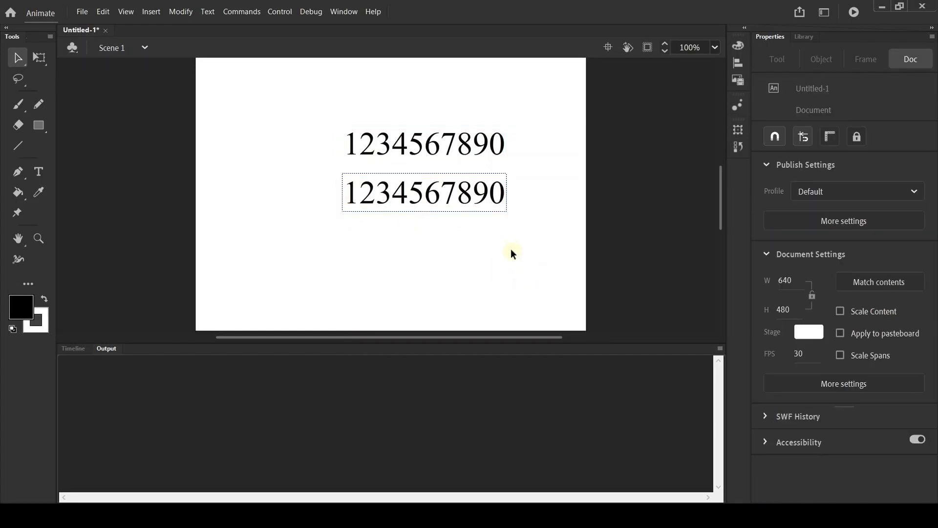
drag(478, 196, 504, 251)
click(523, 251)
click(488, 247)
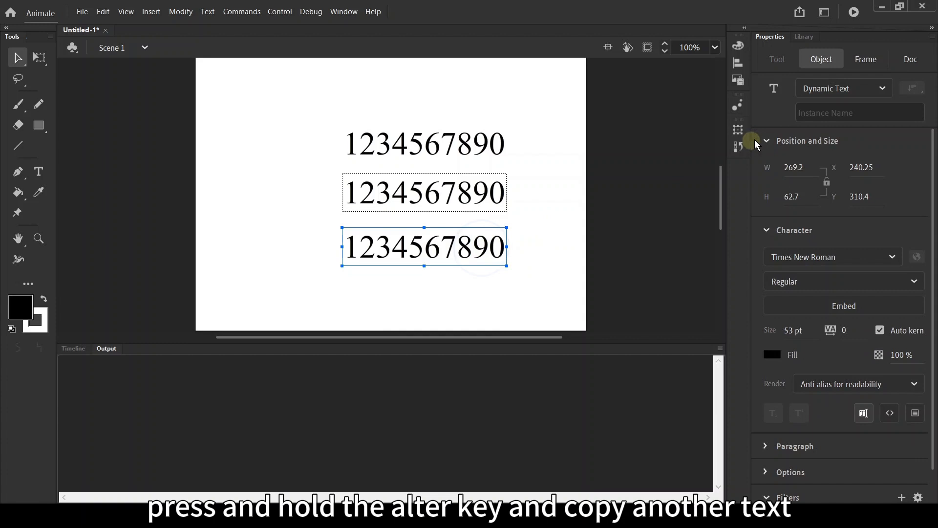
click(888, 96)
click(841, 147)
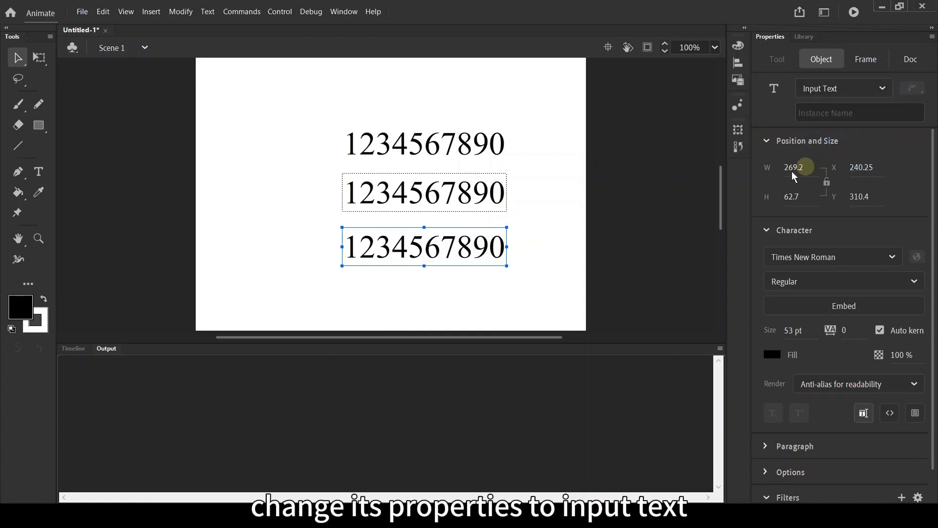
Step: Deselect the text, preview the movie in a test window, and try selecting characters in the static and dynamic lines
click(508, 279)
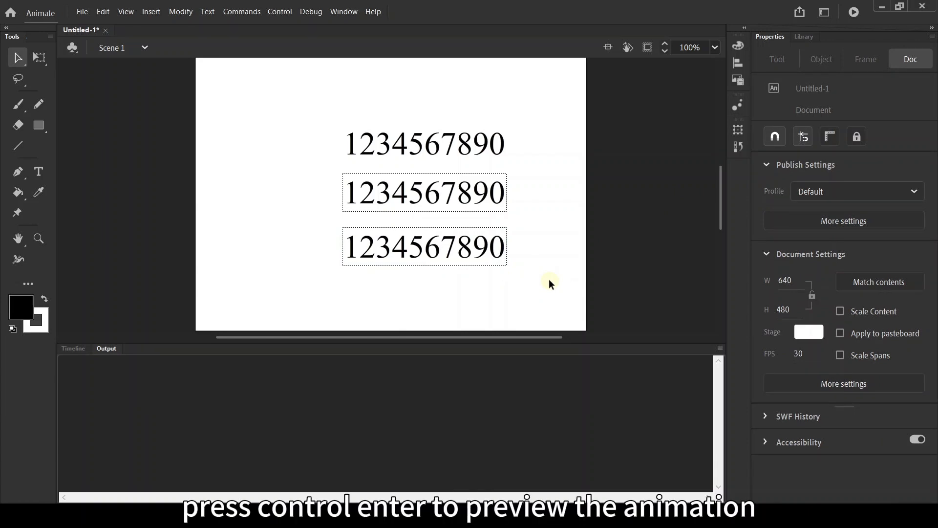
key(ctrl+Return)
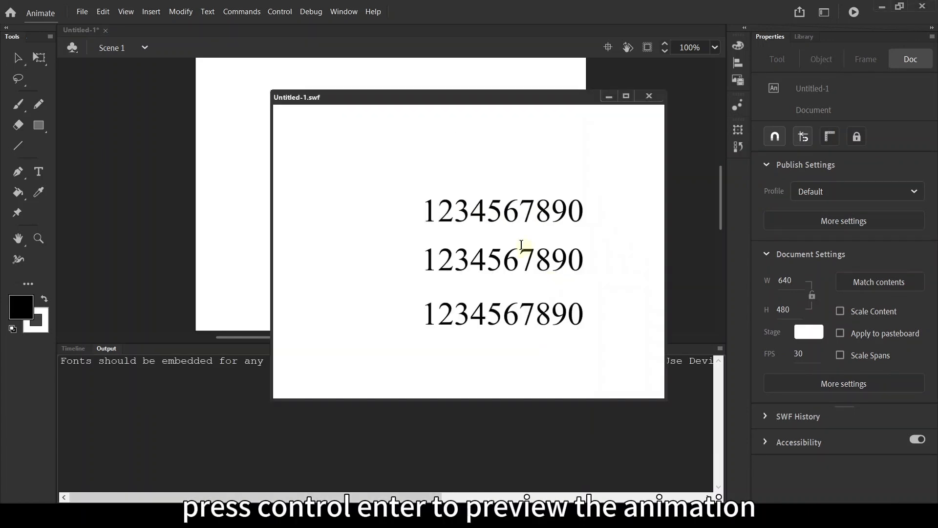
drag(472, 215, 589, 222)
drag(502, 262, 566, 264)
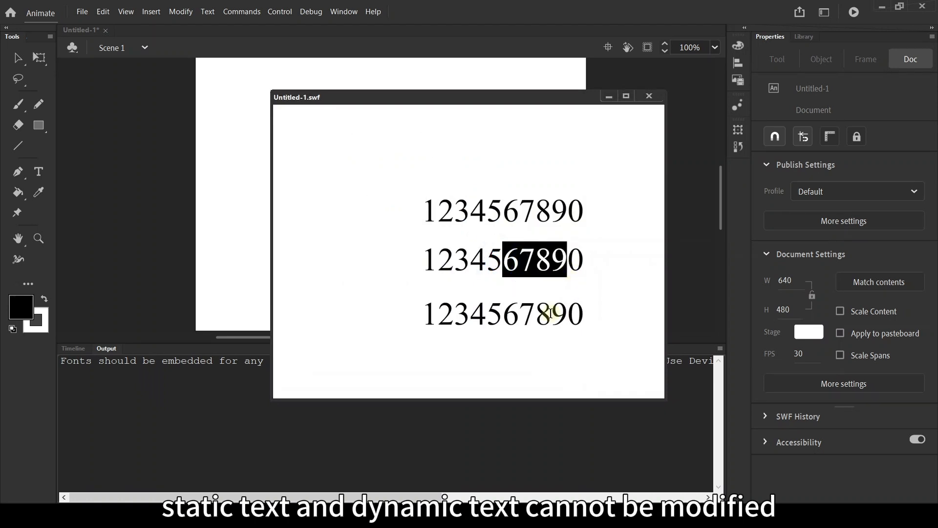
Step: In the preview, edit the input text line by deleting its last digits and entering 98756 and 4
click(551, 313)
click(588, 315)
key(BackSpace)
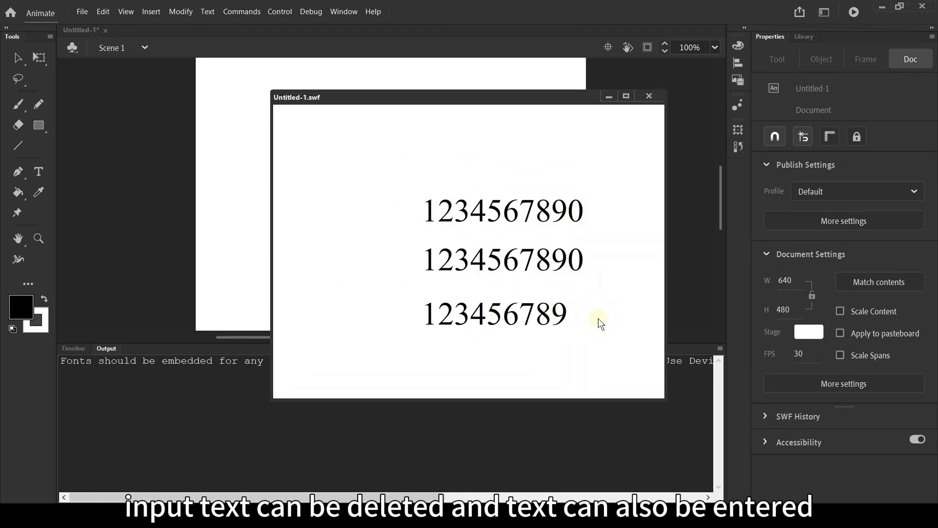
key(BackSpace)
key(BackSpace)
key(BackSpace)
key(BackSpace)
key(BackSpace)
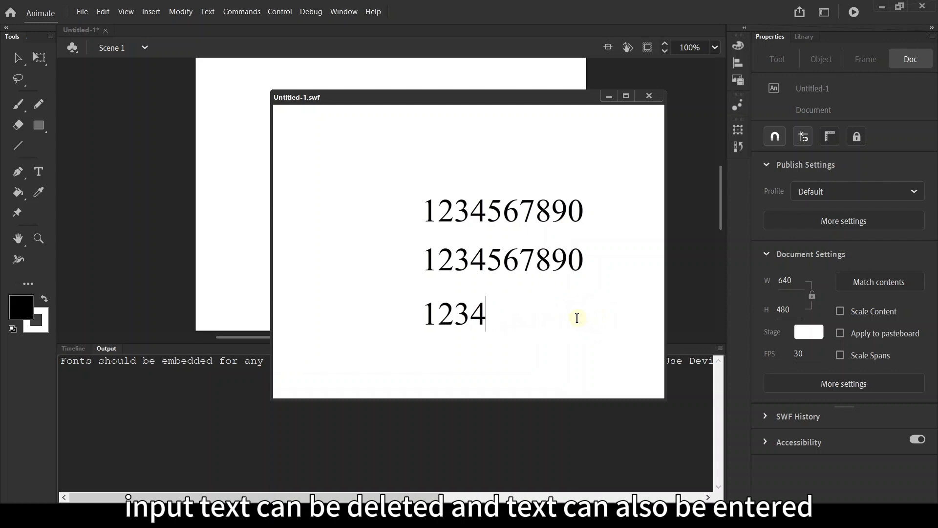
text(98756)
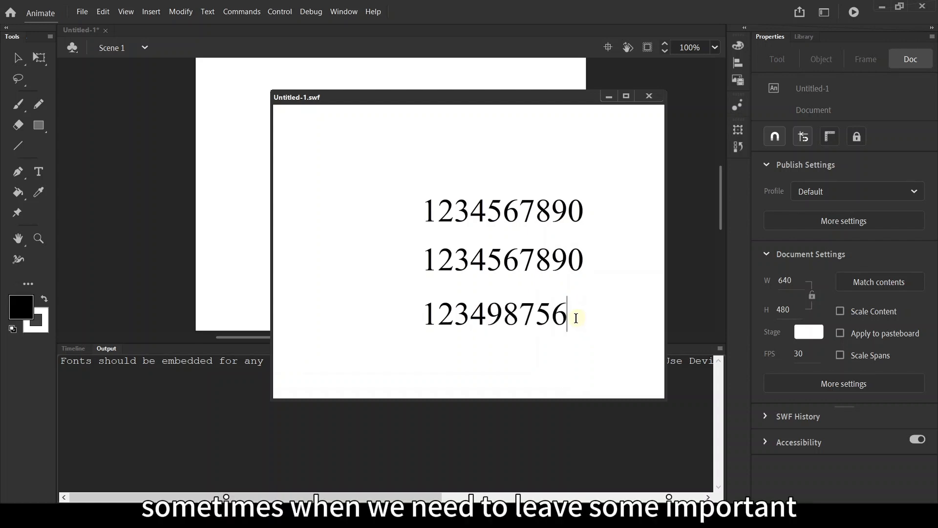
text(4)
Step: Clear the input text line in the preview, enter 345, and close the test window
drag(581, 317, 425, 317)
key(BackSpace)
click(472, 315)
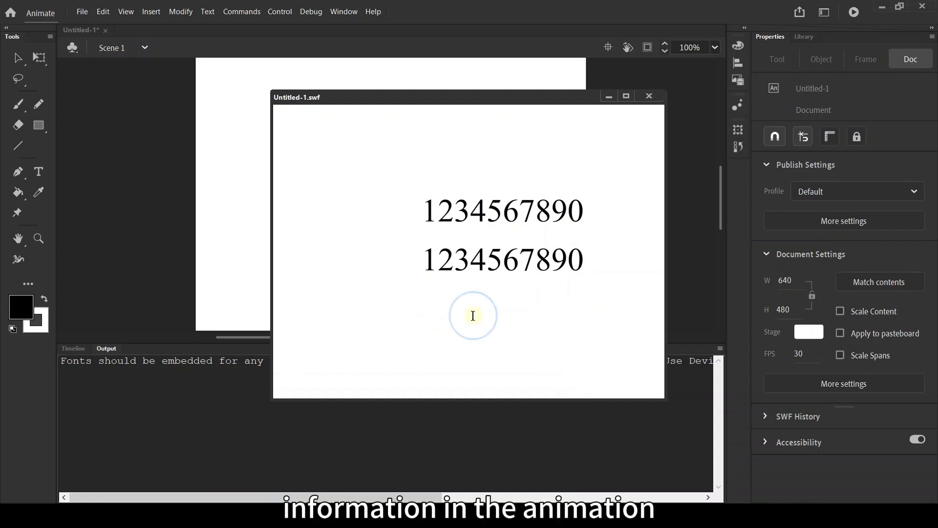
text(345)
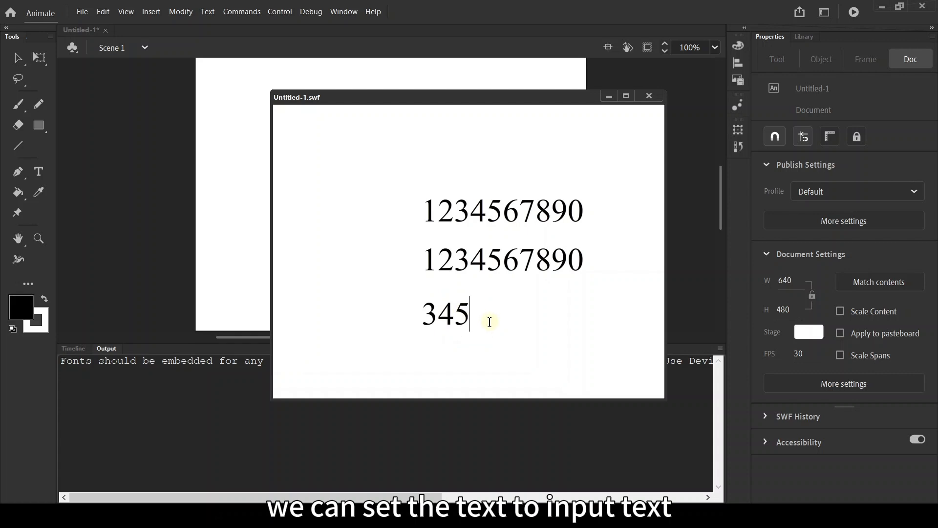
click(648, 96)
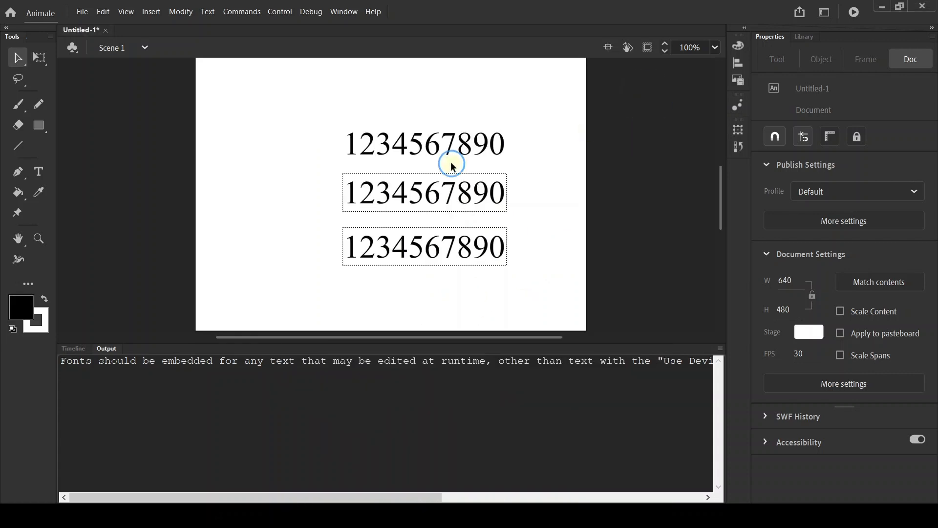
Step: Delete the dynamic and input text lines, leaving only the static line of digits
click(310, 169)
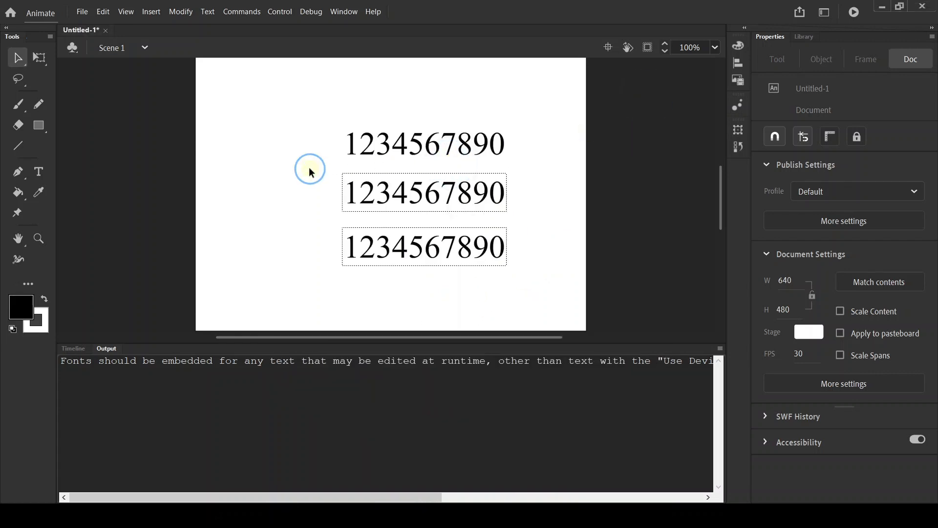
click(72, 348)
drag(320, 188, 520, 289)
key(Delete)
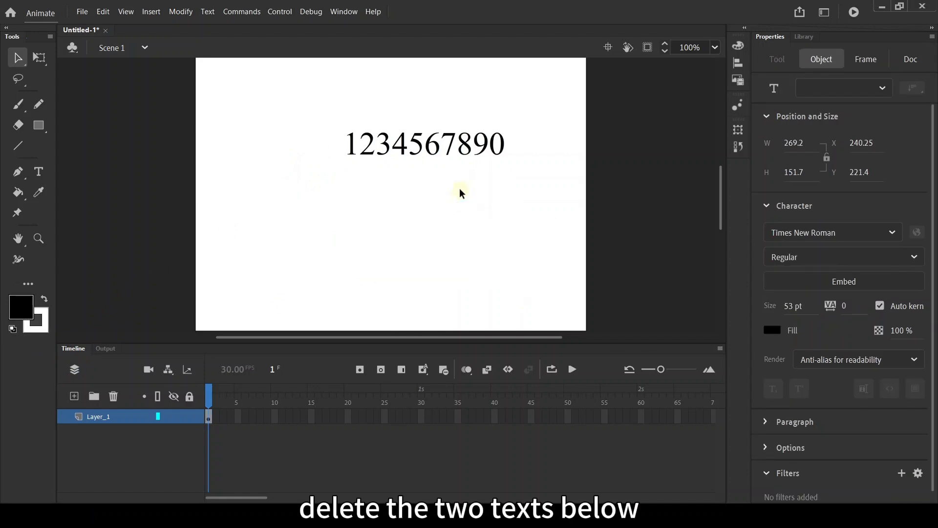
Step: Move the remaining line of digits toward the middle of the stage
drag(461, 154, 441, 229)
drag(440, 149, 407, 174)
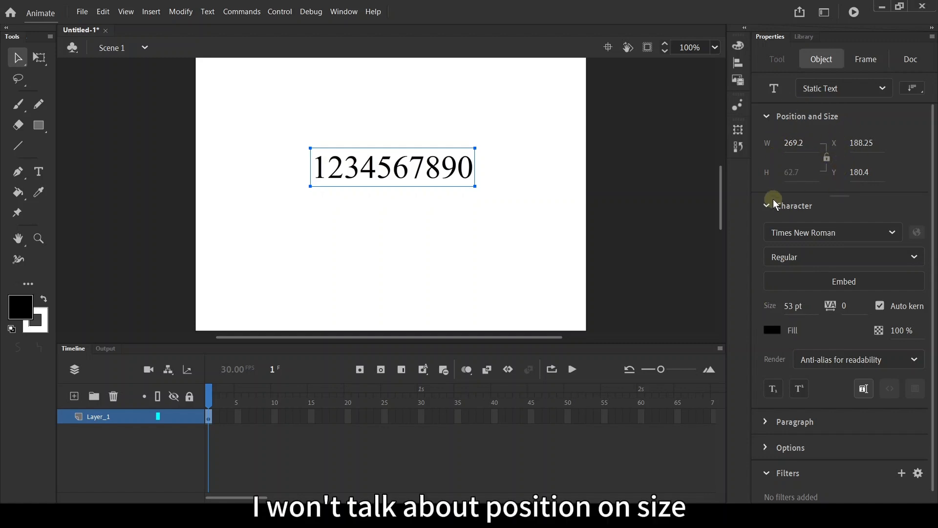
Step: Change the text's font to Tw Cen MT, then back to Times New Roman
click(853, 227)
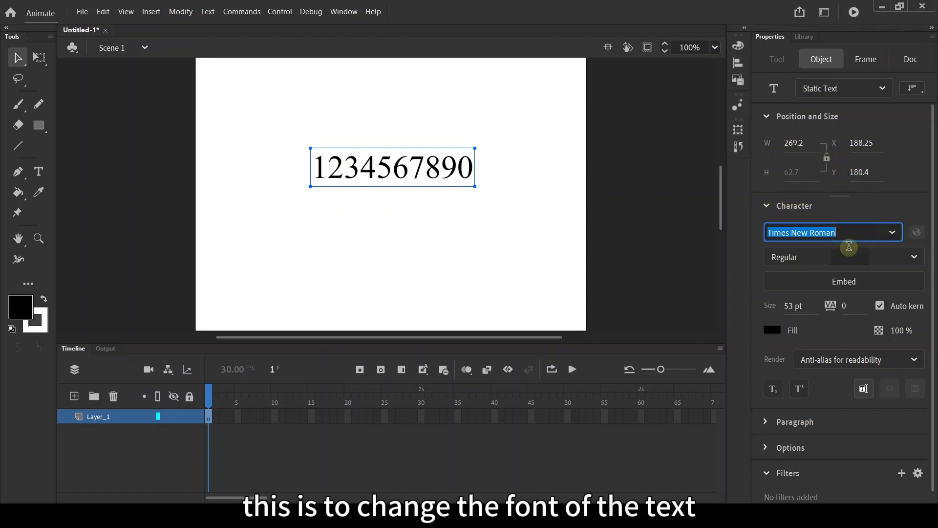
click(892, 232)
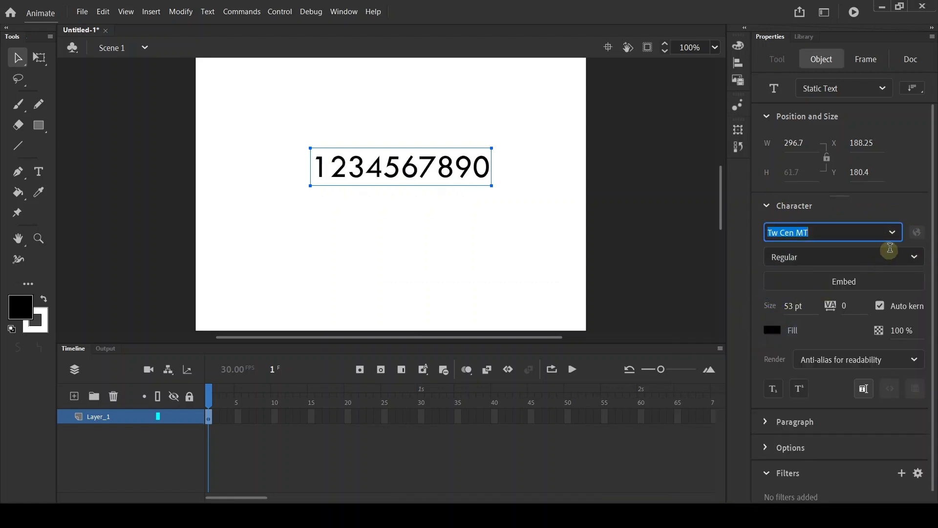
click(892, 232)
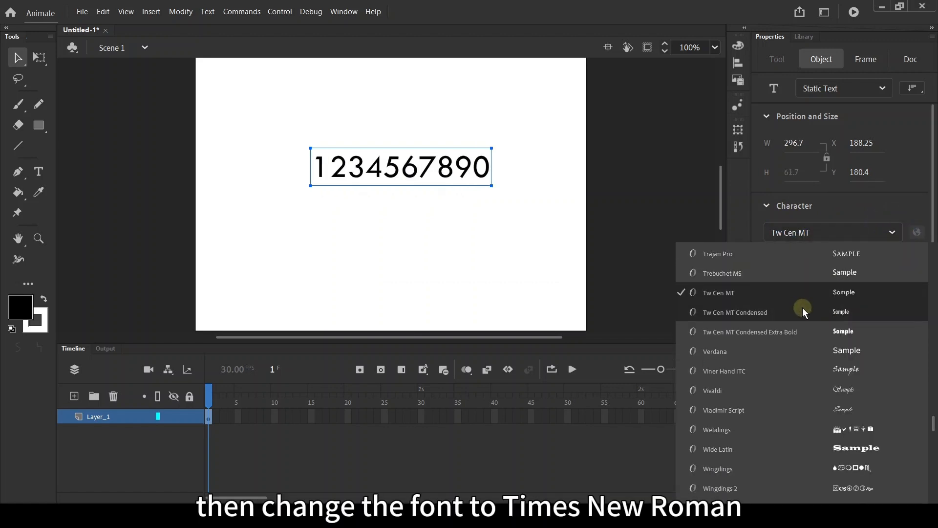
scroll(794, 339, up, 2)
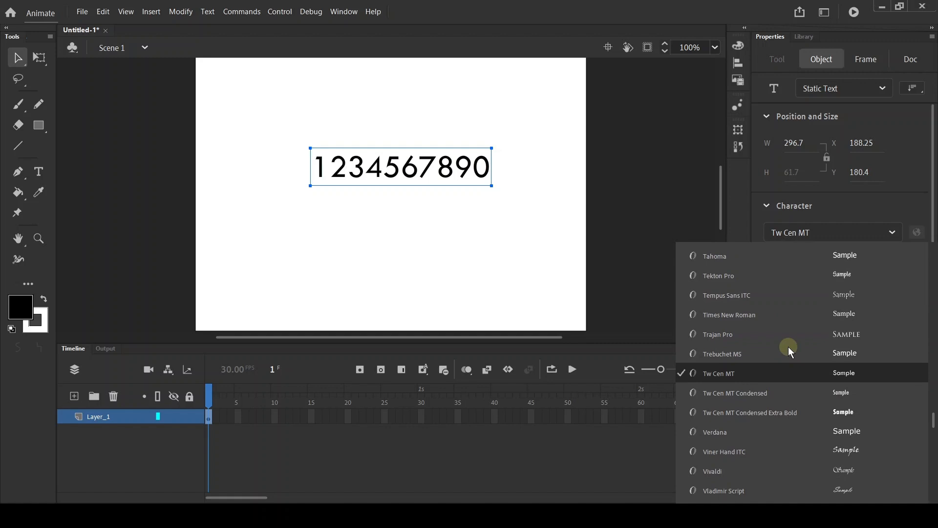
click(790, 312)
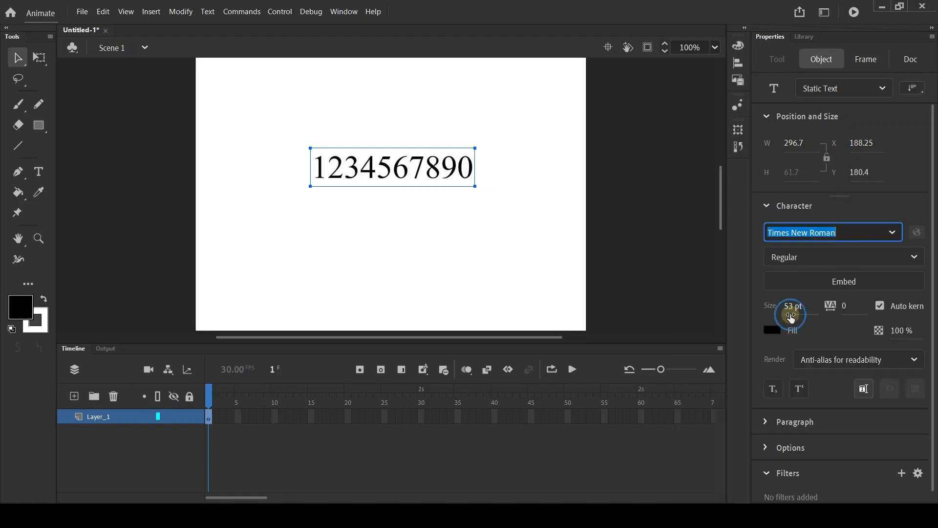
Step: Change the font style to Bold, then back to Regular, and deselect the text
click(910, 257)
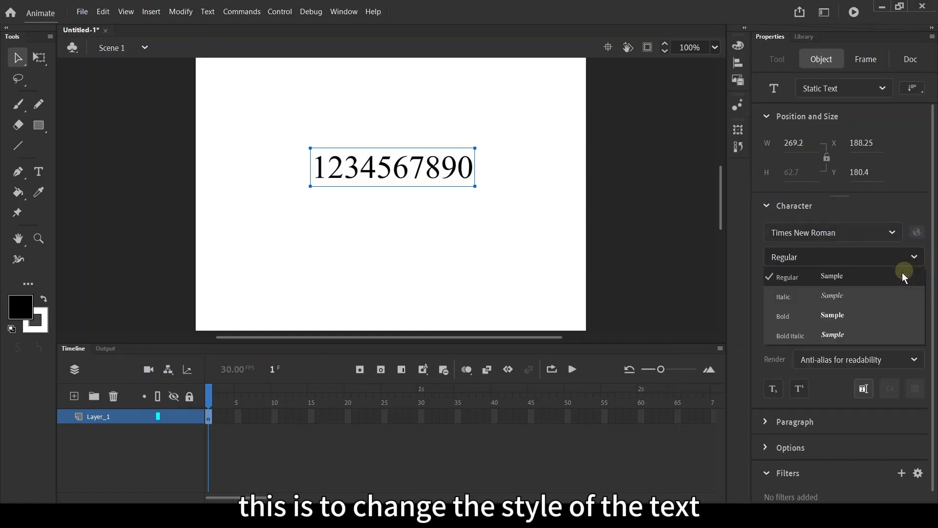
click(817, 316)
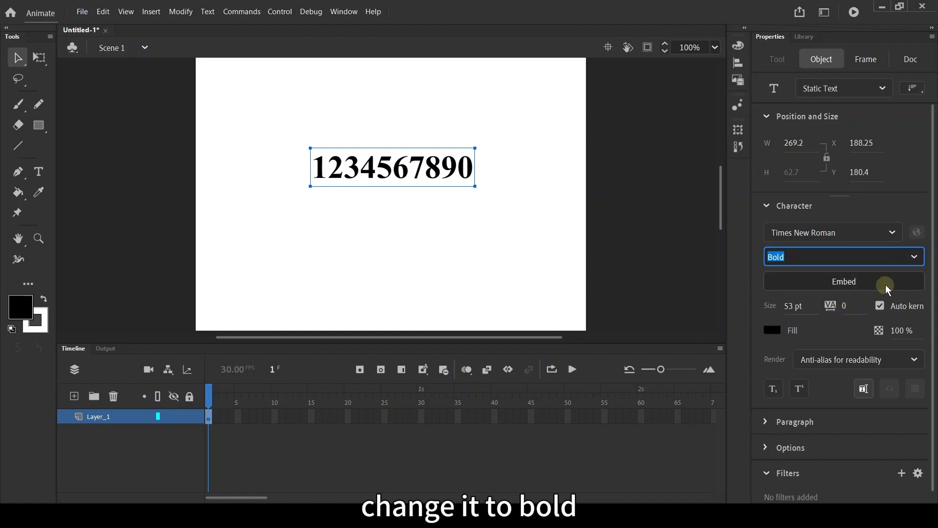
click(912, 256)
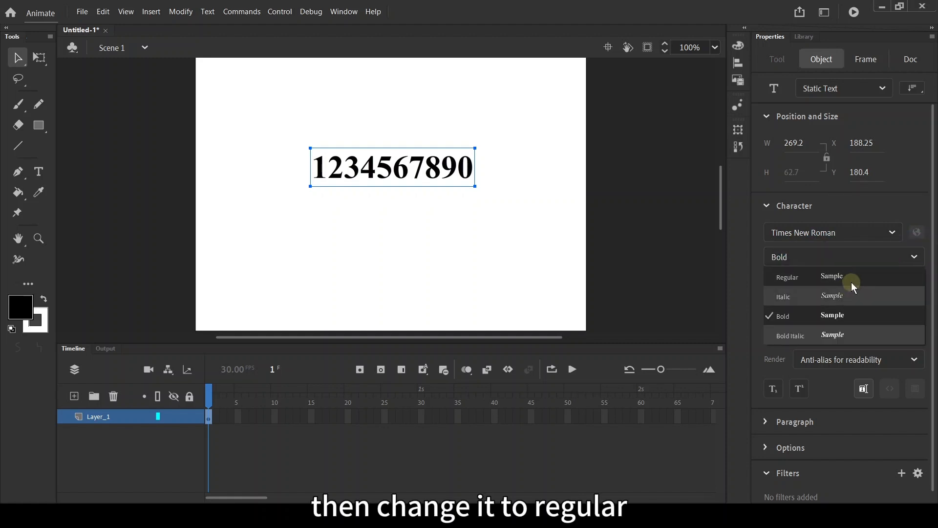
click(852, 282)
click(603, 280)
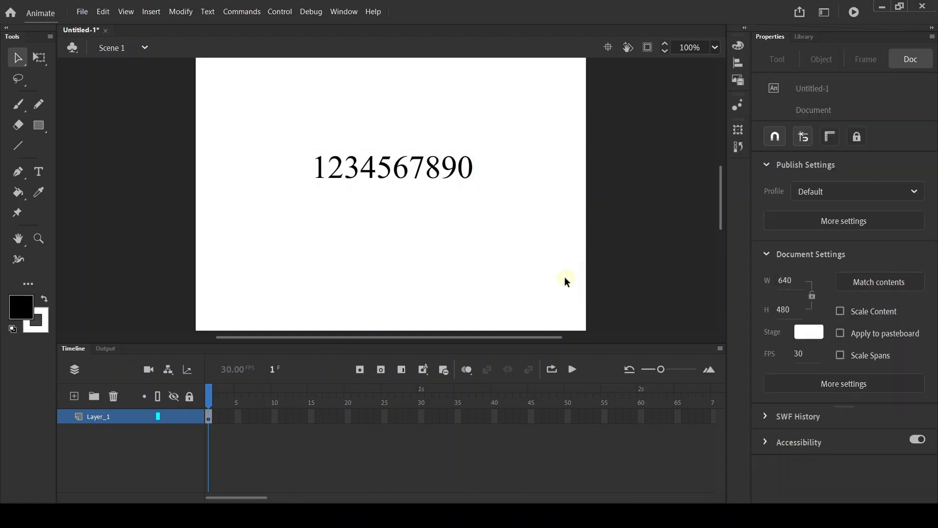
Step: Select the text and set its font size to 96 pt
click(459, 168)
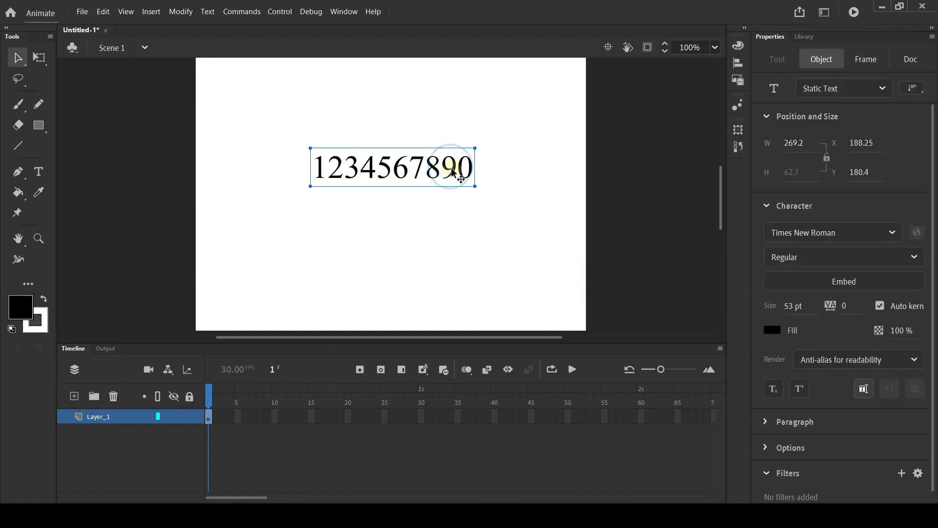
click(790, 306)
drag(790, 306, 386, 326)
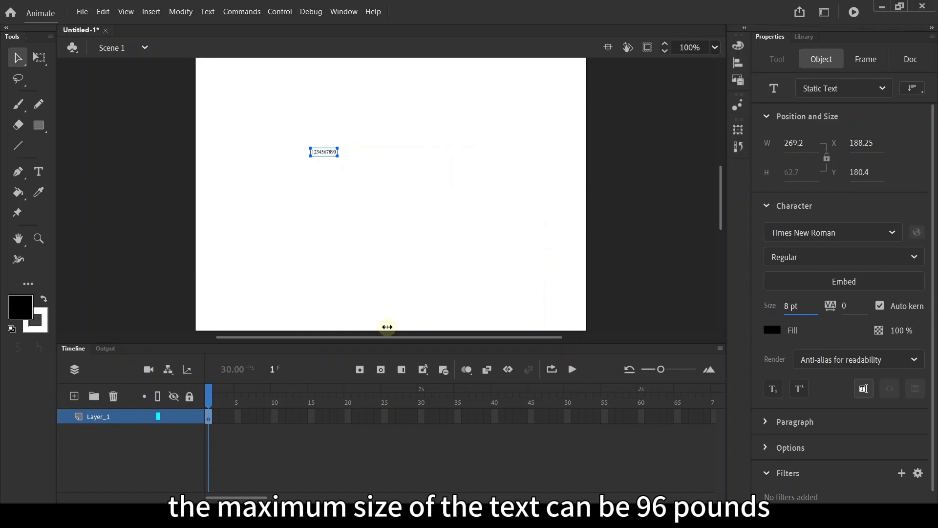
drag(531, 327, 668, 330)
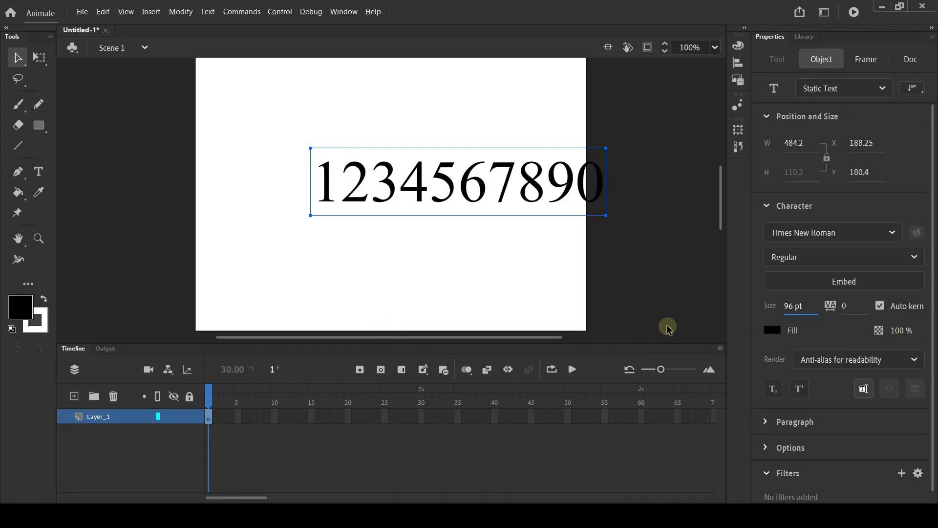
Step: With the Free Transform tool, move the text and scale it to about 338 by 108 px
click(40, 61)
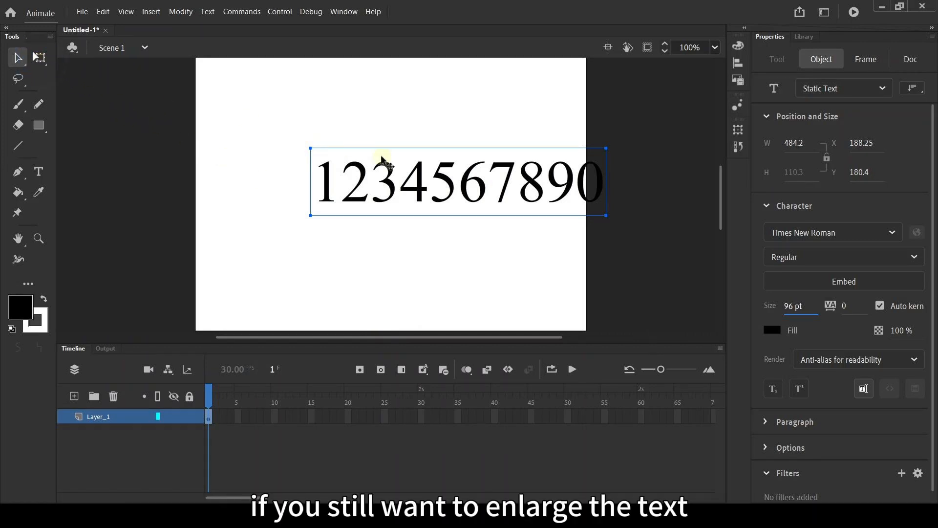
click(383, 157)
drag(425, 176, 339, 151)
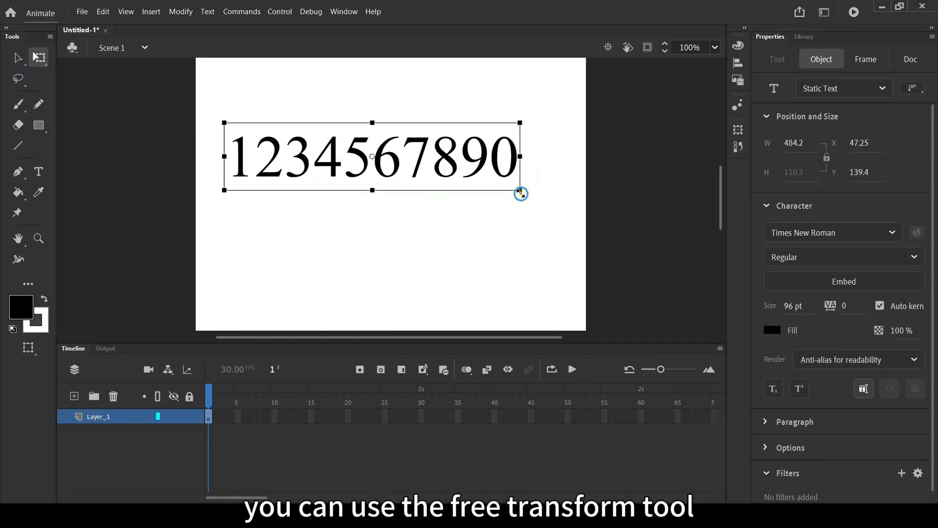
drag(521, 194, 609, 270)
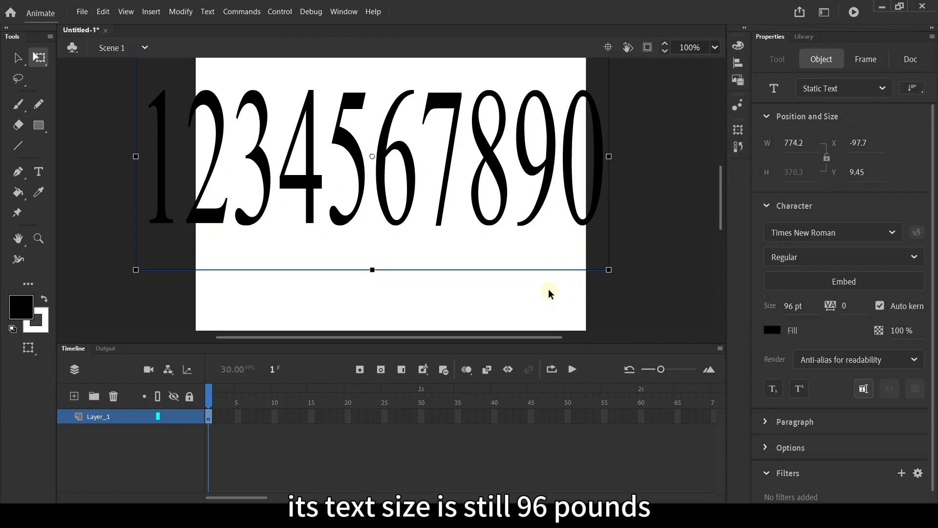
drag(609, 269, 478, 189)
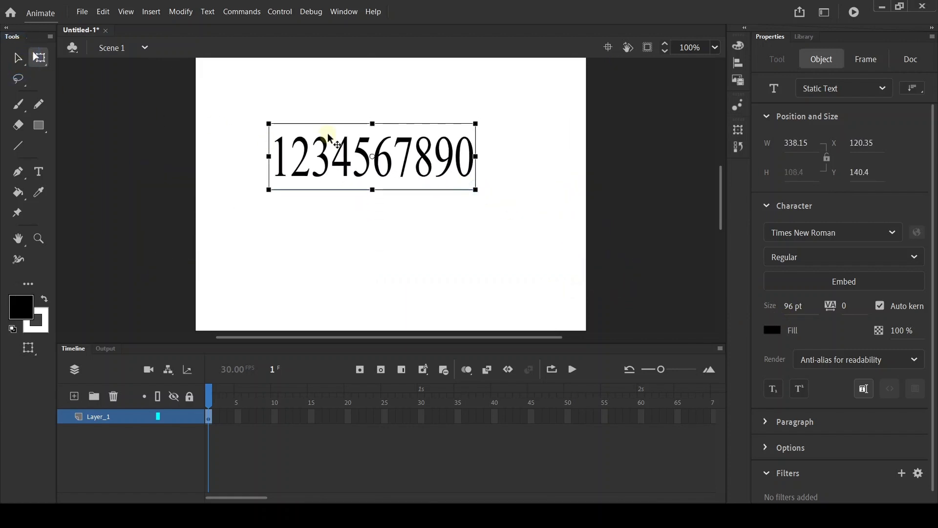
Step: Nudge the text slightly with the Selection tool and set its letter spacing to 0
key(v)
drag(393, 163, 402, 163)
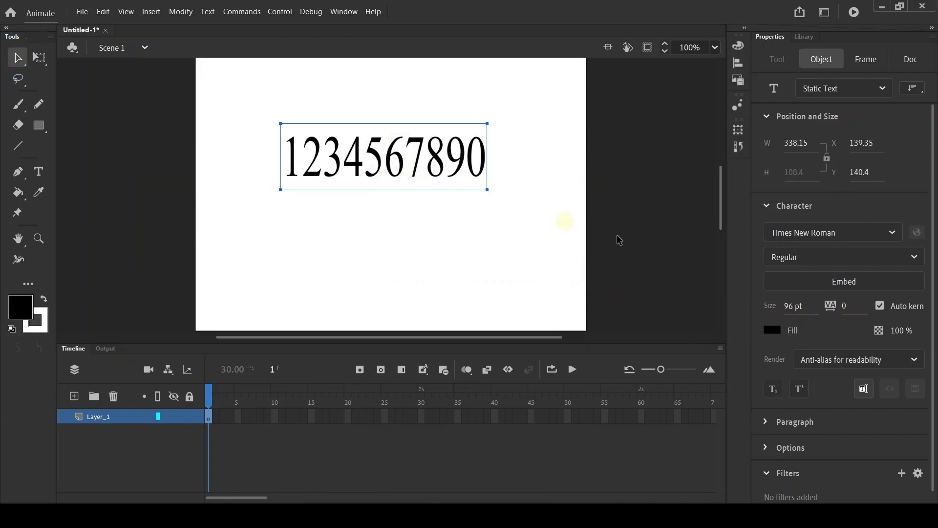
mouse_move(834, 308)
mouse_down()
mouse_move(862, 306)
mouse_move(837, 305)
mouse_up()
click(848, 306)
text(0)
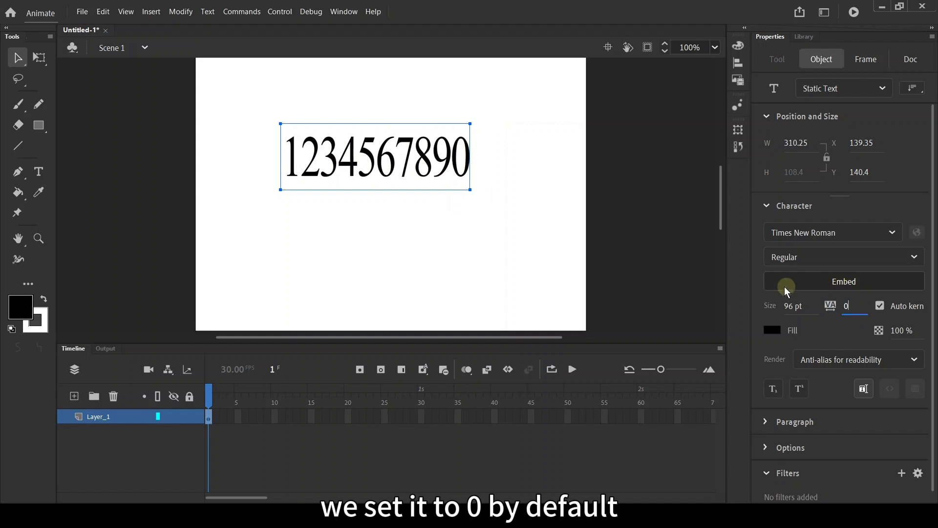
key(Return)
click(514, 258)
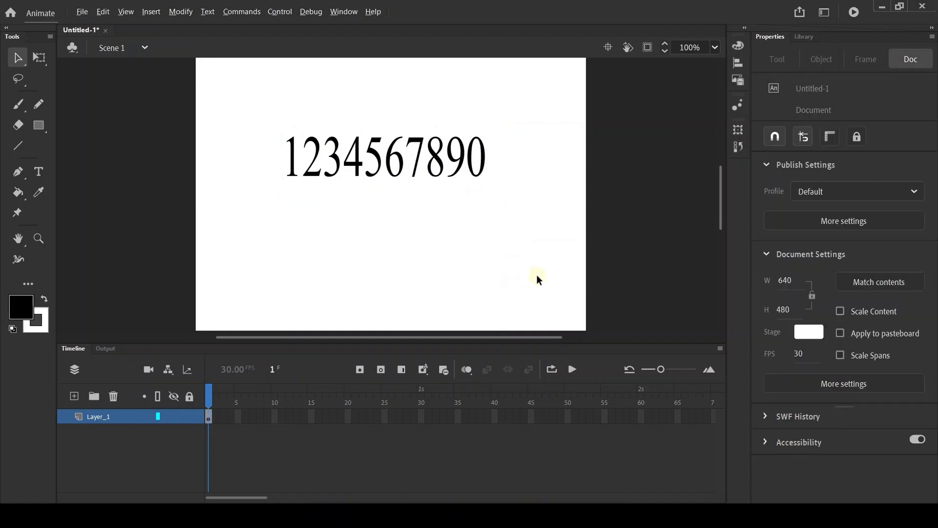
Step: Select the text and expand the Paragraph section to examine its alignment options, then collapse it
click(478, 154)
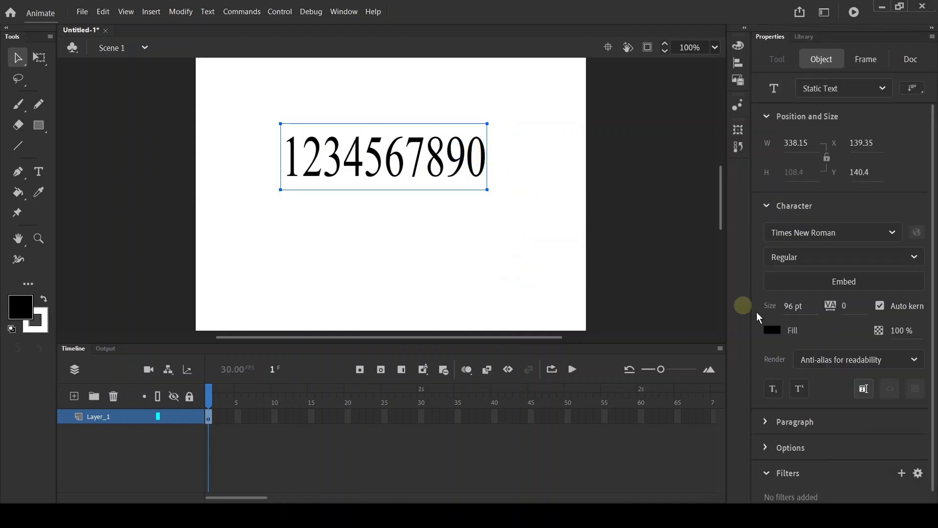
scroll(811, 401, down, 1)
click(798, 411)
scroll(804, 411, down, 5)
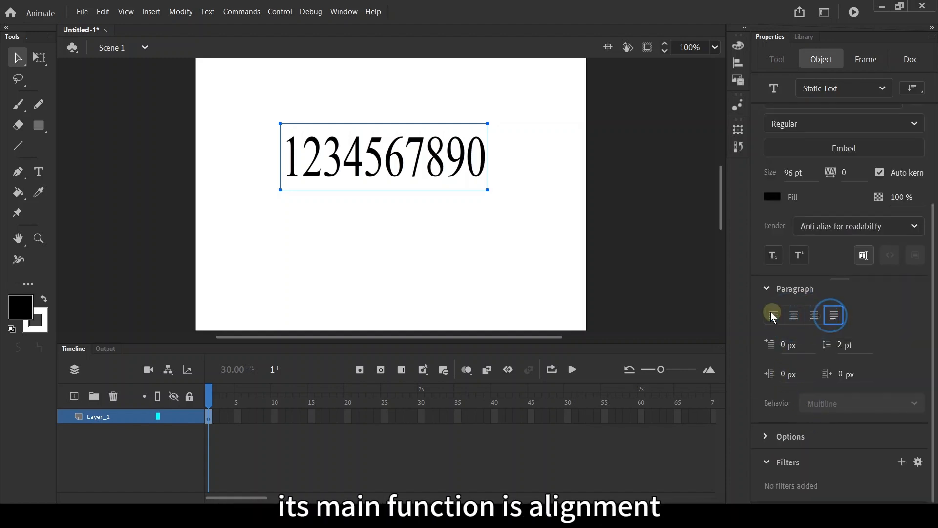
click(766, 289)
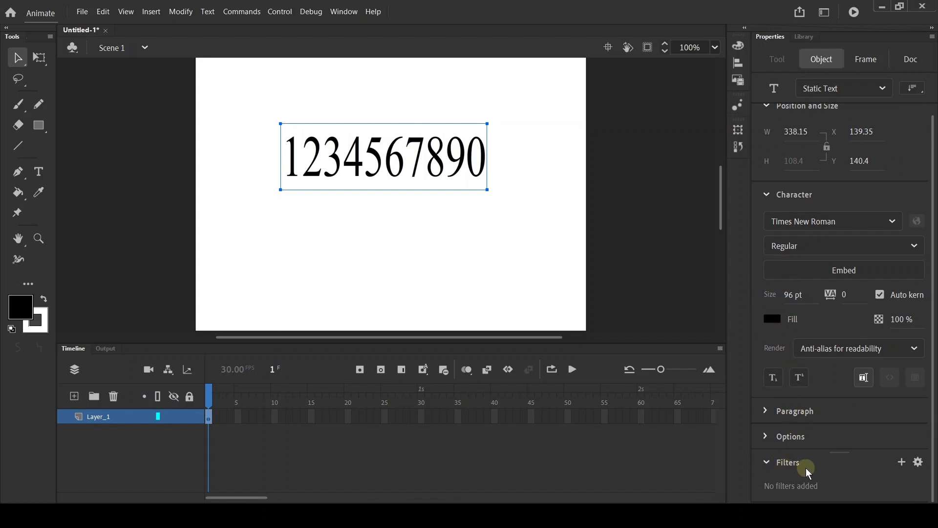
Step: Open the list of available filters for the text and close it without adding one
click(901, 462)
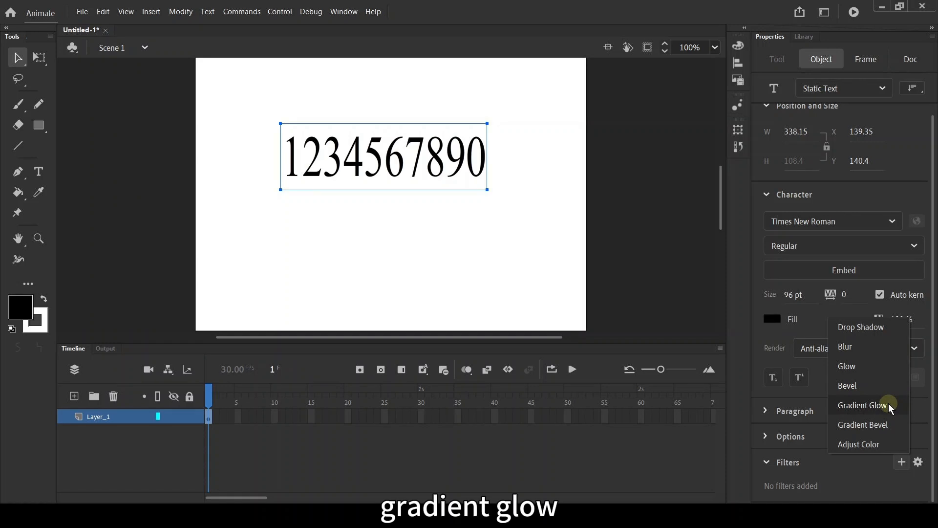
click(900, 464)
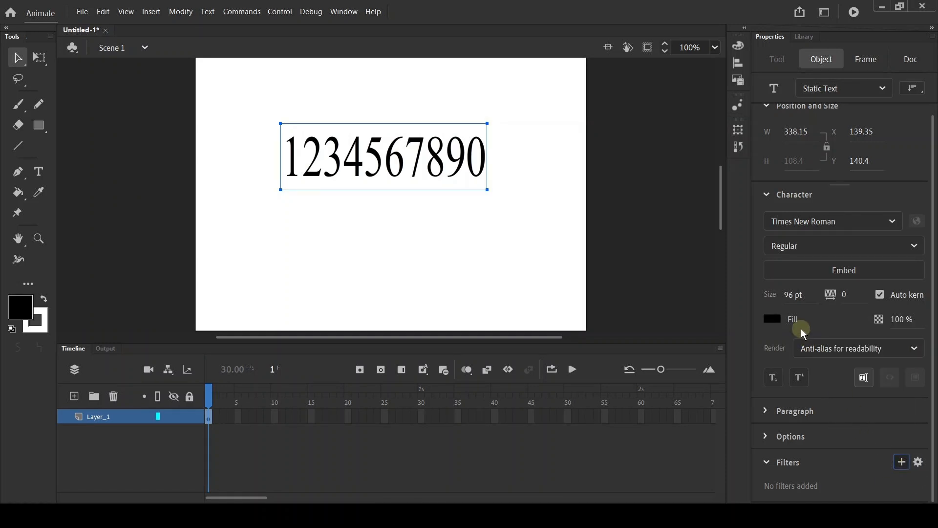
Step: Set the text fill colour to green #00FF66 and add a Drop Shadow filter to the text
click(777, 319)
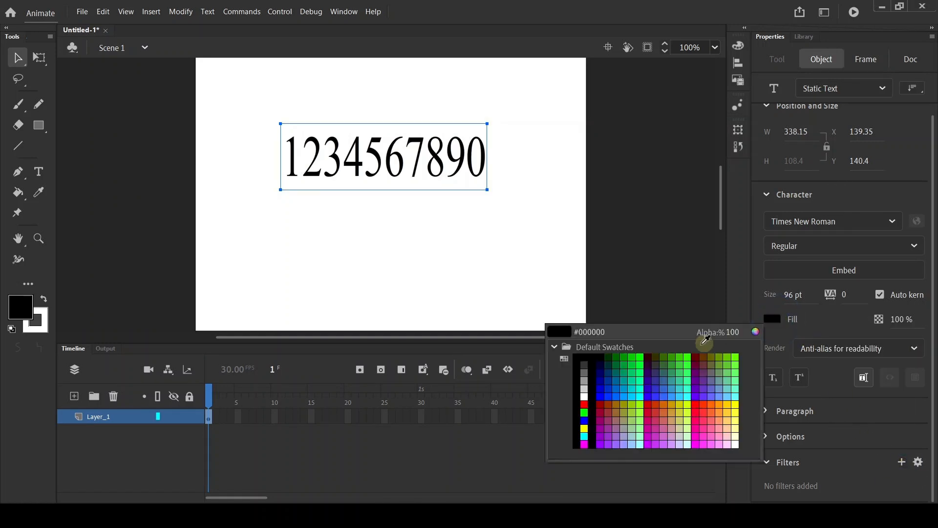
click(646, 374)
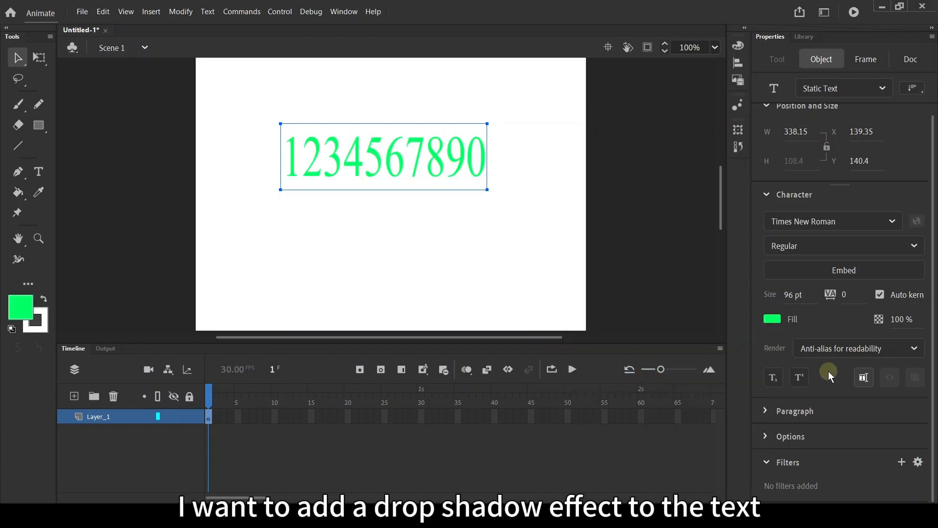
click(902, 462)
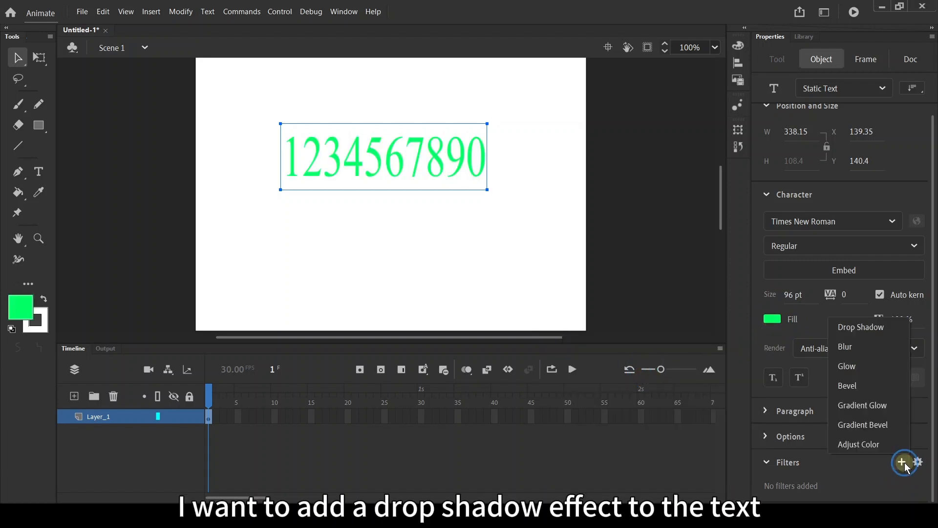
click(881, 331)
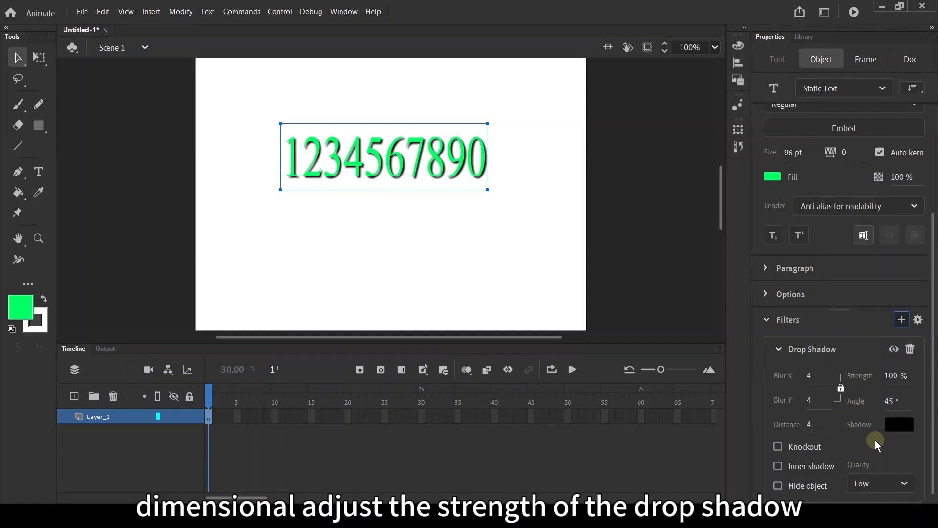
Step: Set the drop shadow's strength to 72%, blur X and Y to 20, distance to -1 and angle to 15°
click(893, 375)
mouse_move(894, 377)
mouse_down()
mouse_move(855, 379)
mouse_move(926, 379)
mouse_move(885, 383)
mouse_up()
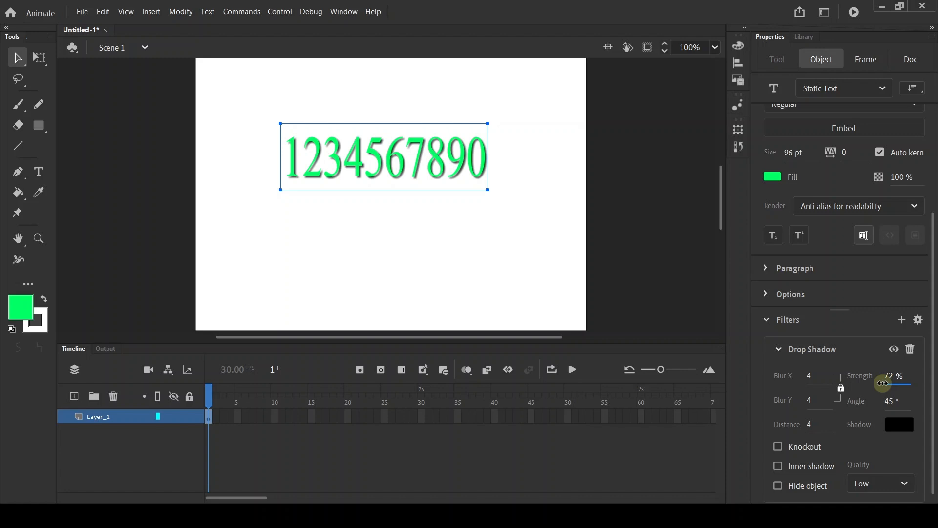
mouse_move(808, 375)
mouse_down()
mouse_move(839, 376)
mouse_move(819, 375)
mouse_up()
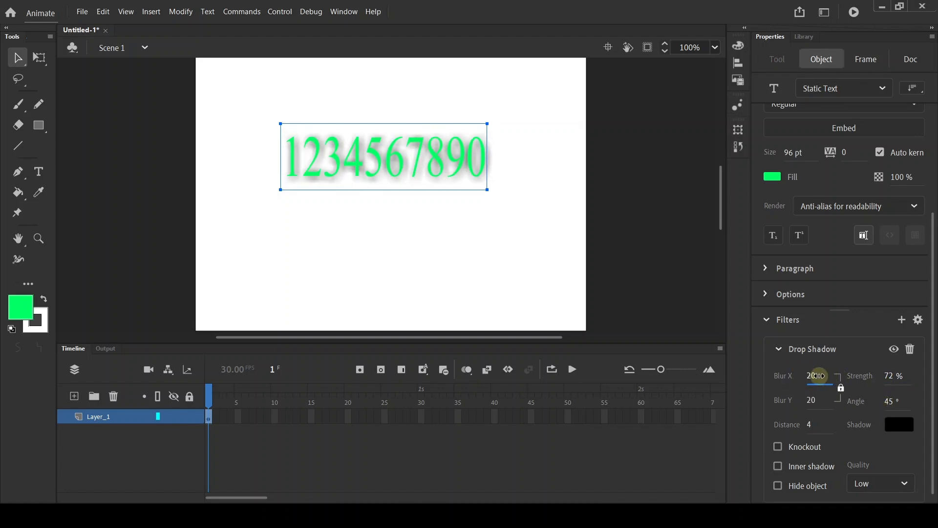
mouse_move(812, 424)
mouse_down()
mouse_move(828, 423)
mouse_move(797, 412)
mouse_up()
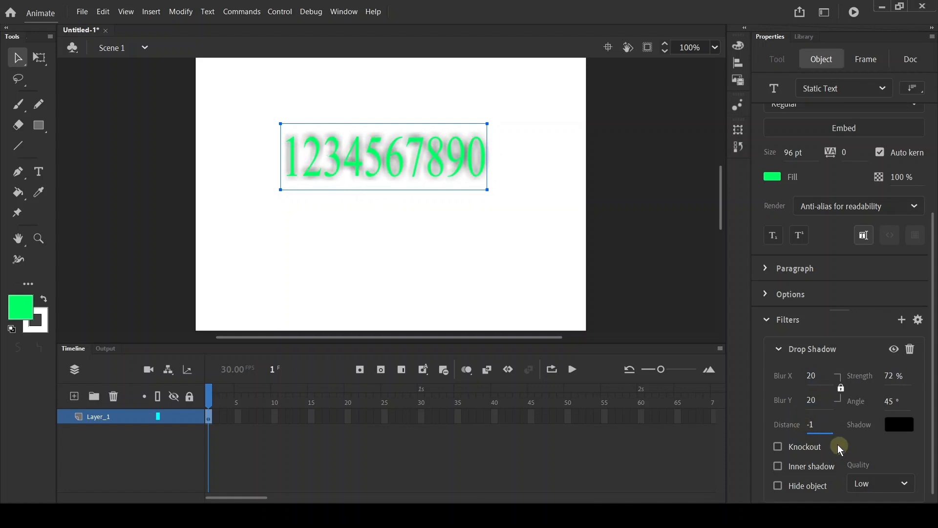
click(891, 400)
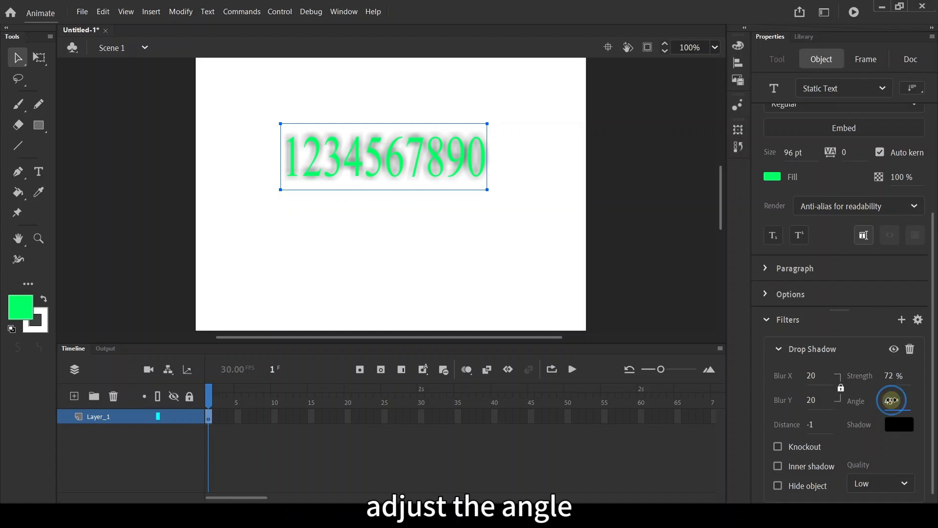
drag(892, 401, 852, 410)
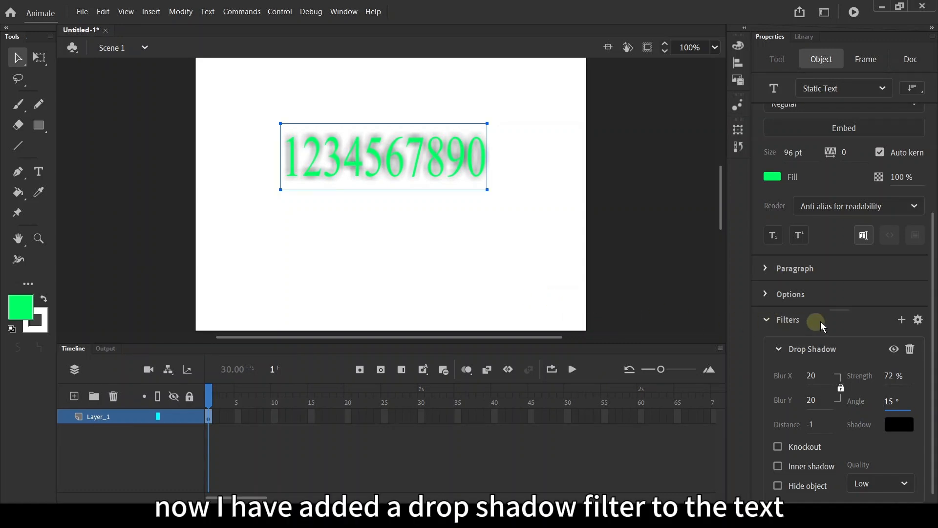
Step: Add a Glow filter to the text and set its blur X and Y to 16
click(901, 319)
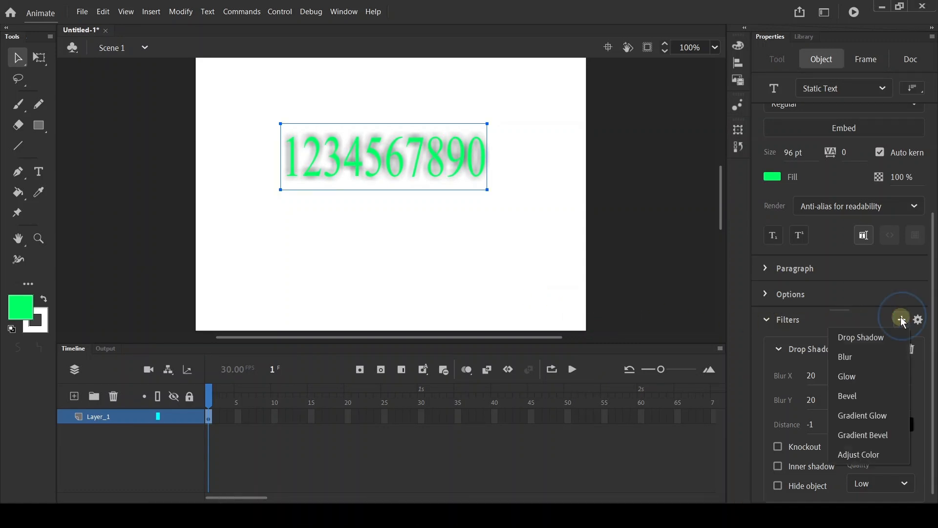
click(861, 381)
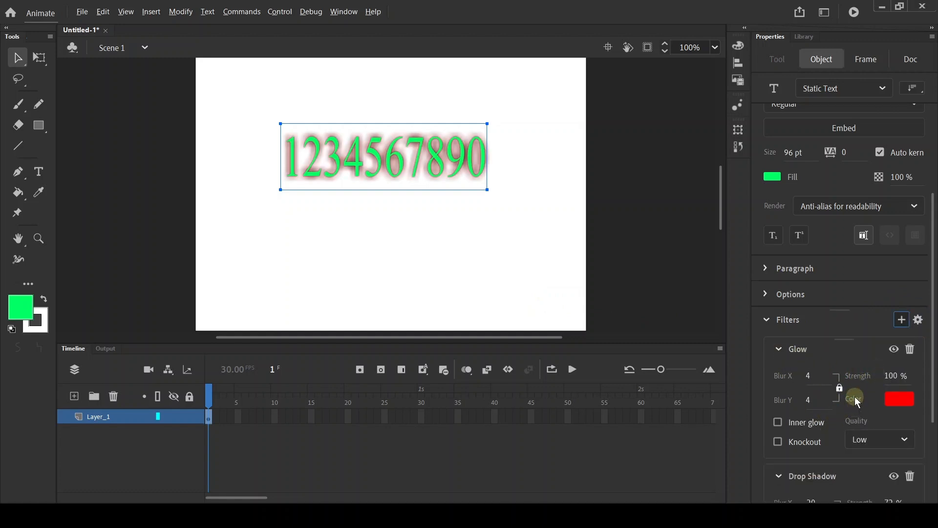
mouse_move(809, 380)
mouse_down()
mouse_move(831, 379)
mouse_move(825, 385)
mouse_up()
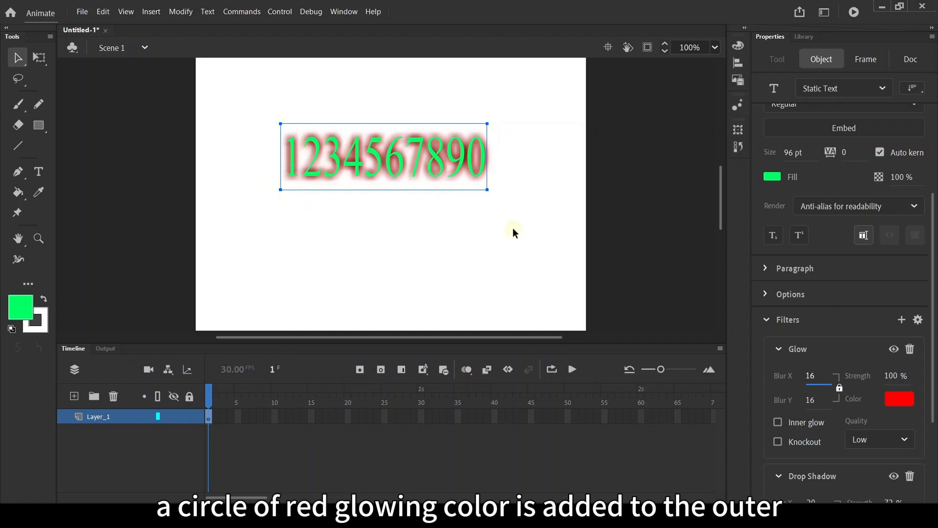
Step: Toggle the Glow filter's visibility off and back on, then delete the Glow filter and deselect the text
click(894, 349)
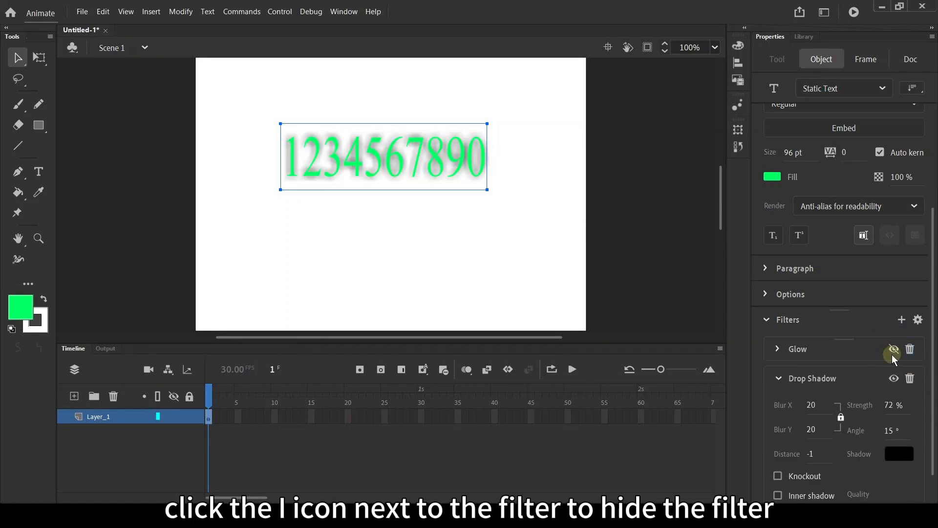
click(893, 348)
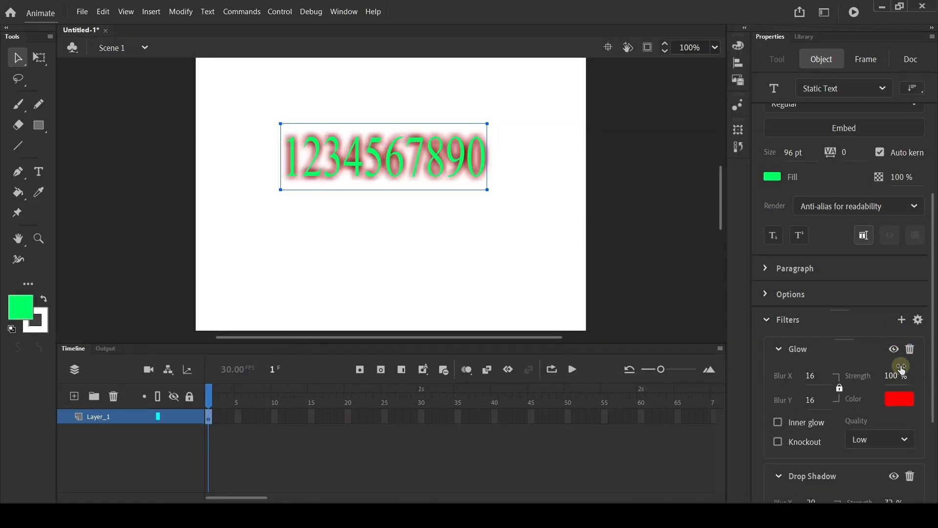
click(910, 350)
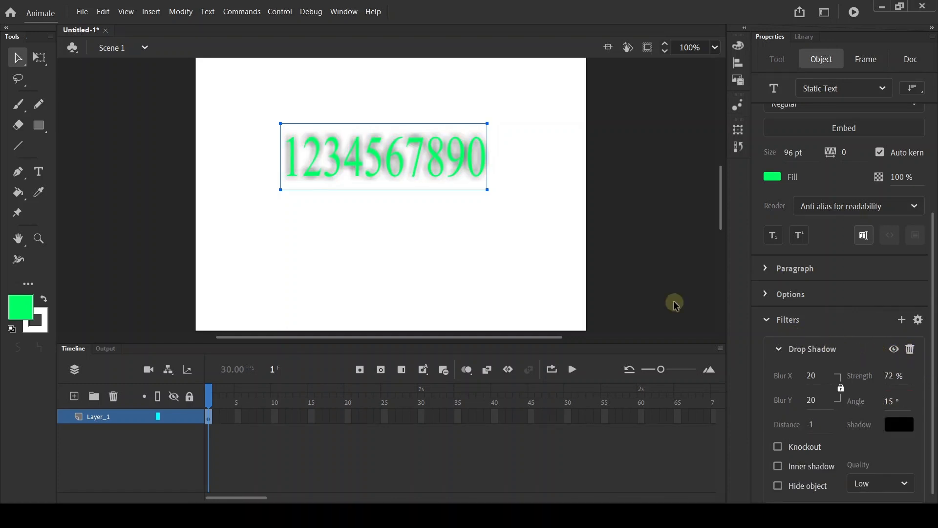
click(478, 271)
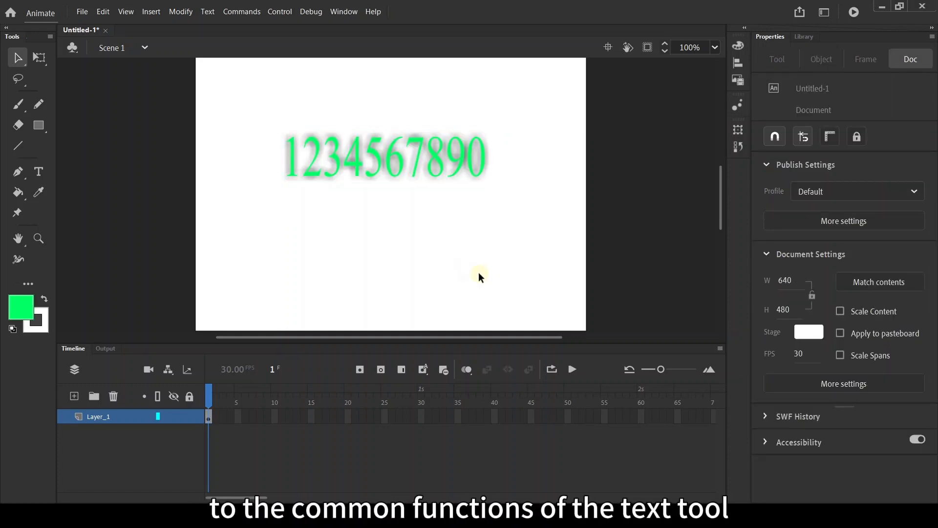